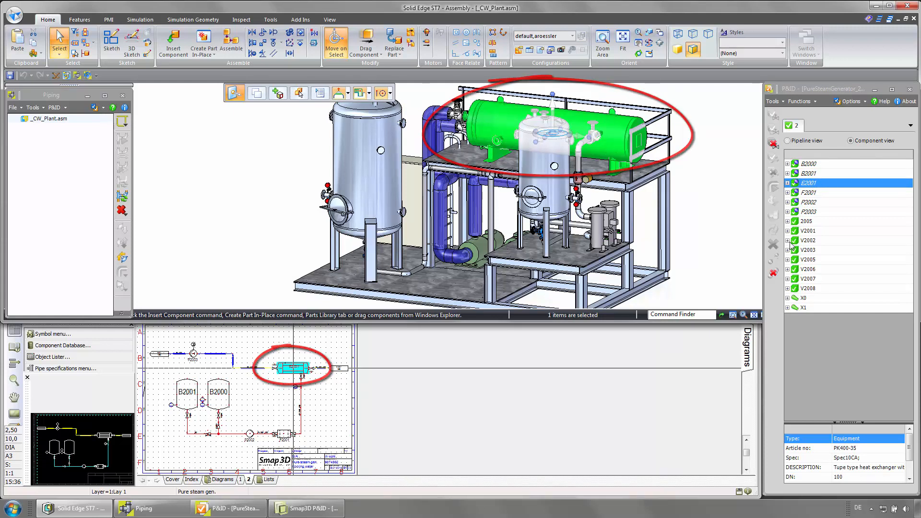
- Bring the P&ID diagram to full screen and pick a pump from the component database
{"action": "left_click", "coordinate": [727, 334]}
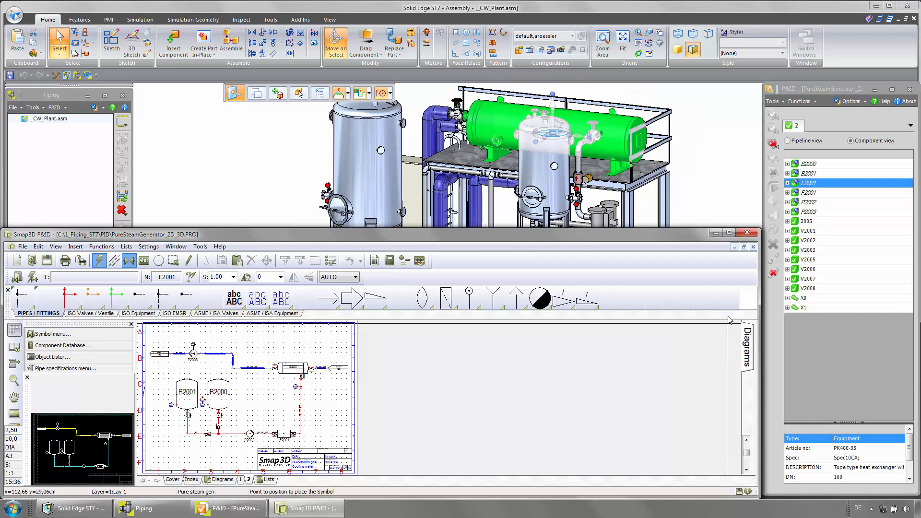
{"action": "left_click", "coordinate": [730, 234]}
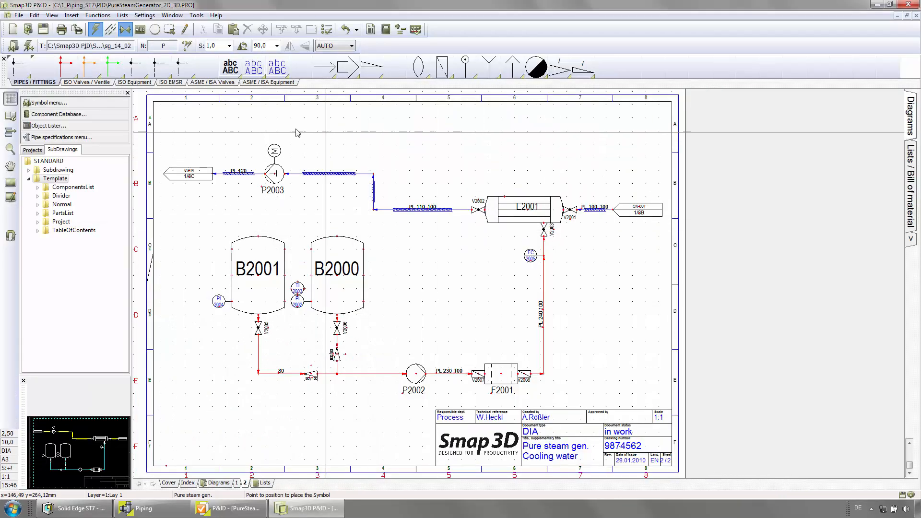
{"action": "left_click", "coordinate": [117, 115]}
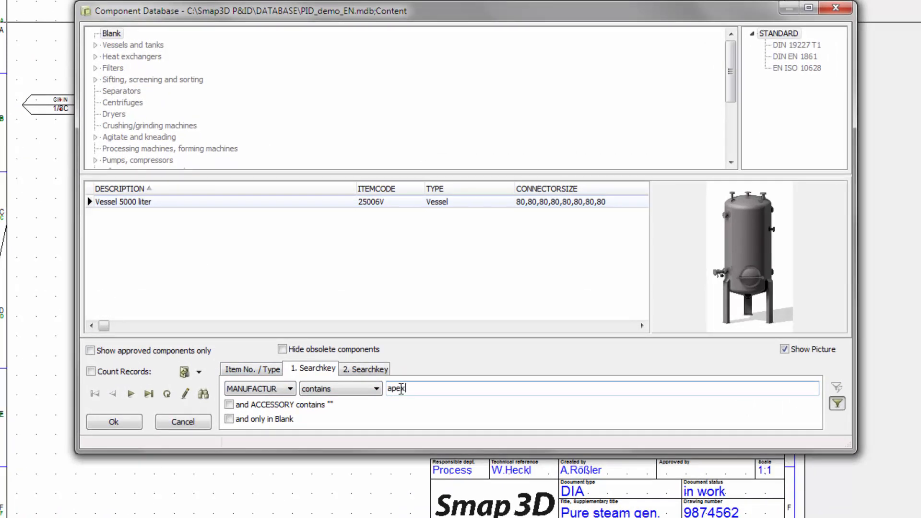
{"action": "double_click", "coordinate": [114, 202]}
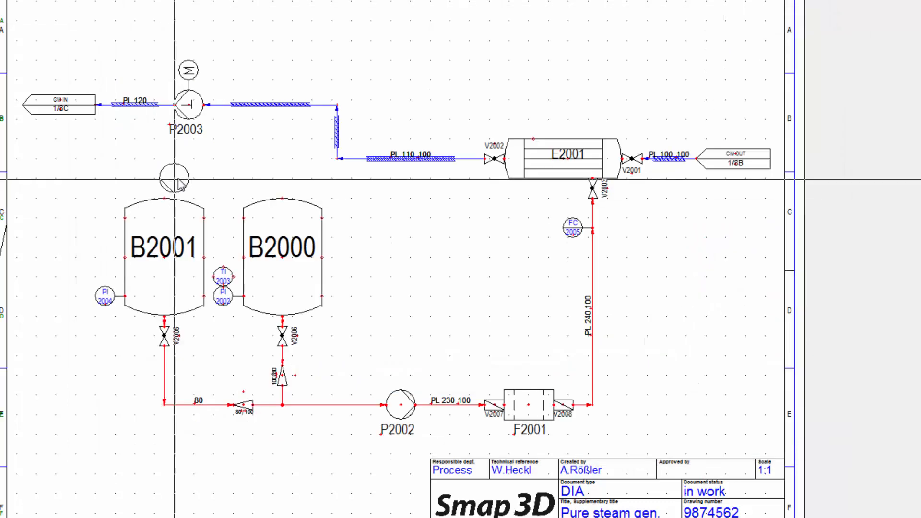
- Place the pump above heat exchanger E2001, name it P3000, and move its name label above the symbol
{"action": "left_click", "coordinate": [376, 92]}
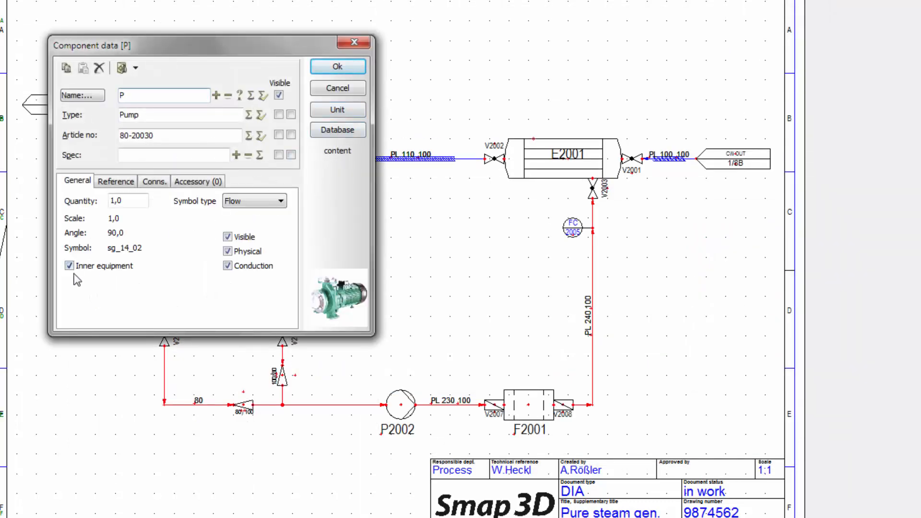
{"action": "left_click", "coordinate": [134, 95]}
{"action": "type", "text": "3000"}
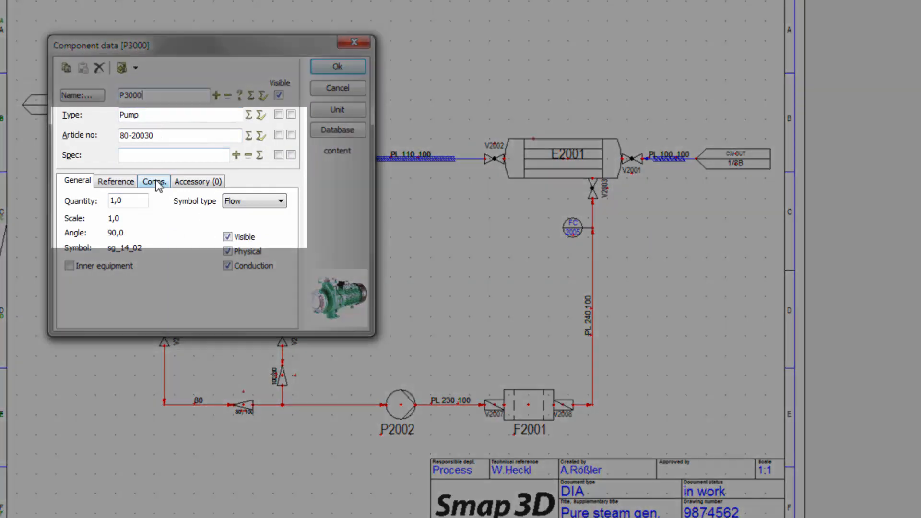
{"action": "left_click", "coordinate": [156, 182]}
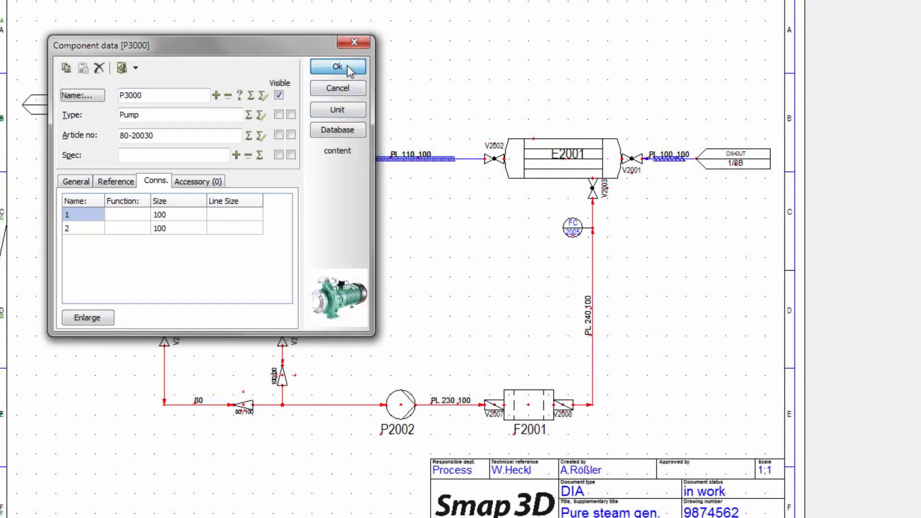
{"action": "left_click", "coordinate": [338, 66]}
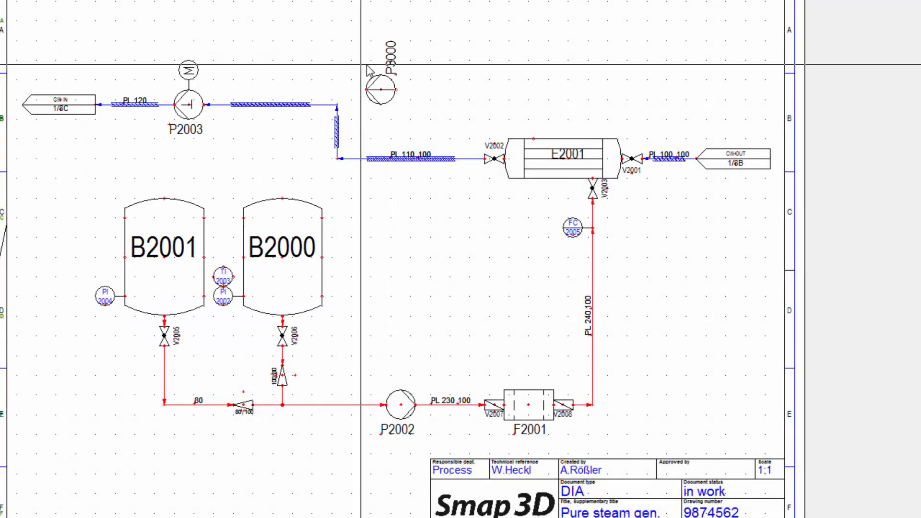
{"action": "left_click", "coordinate": [393, 66]}
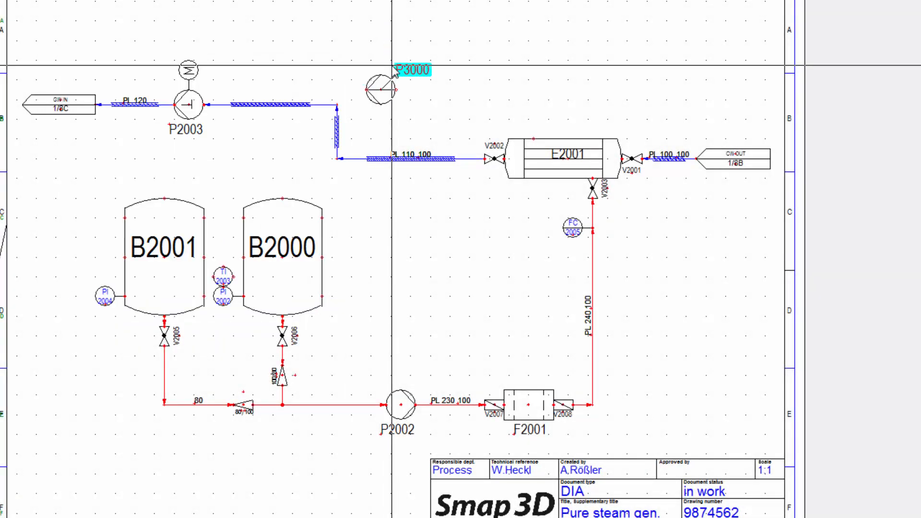
{"action": "left_click", "coordinate": [364, 64]}
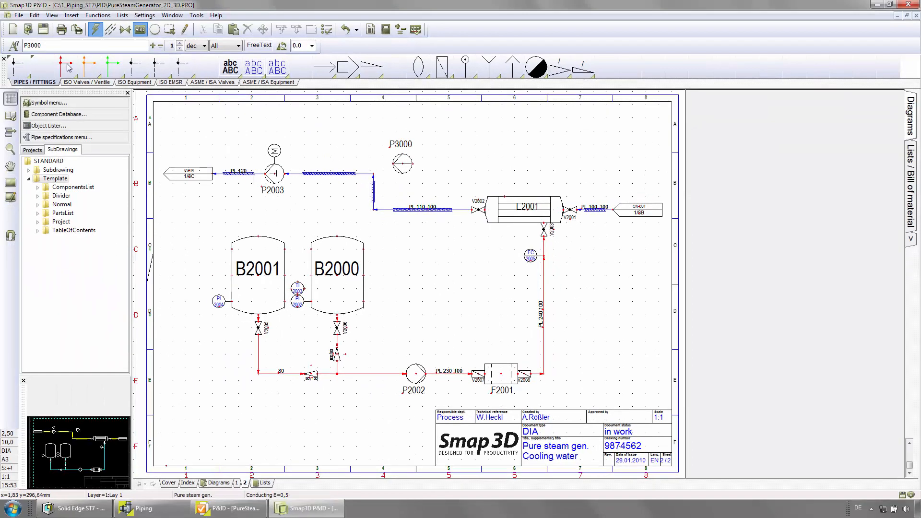
- Draw a pipe line from the top of heat exchanger E2001 up and across to pump P3000
{"action": "left_click", "coordinate": [70, 68]}
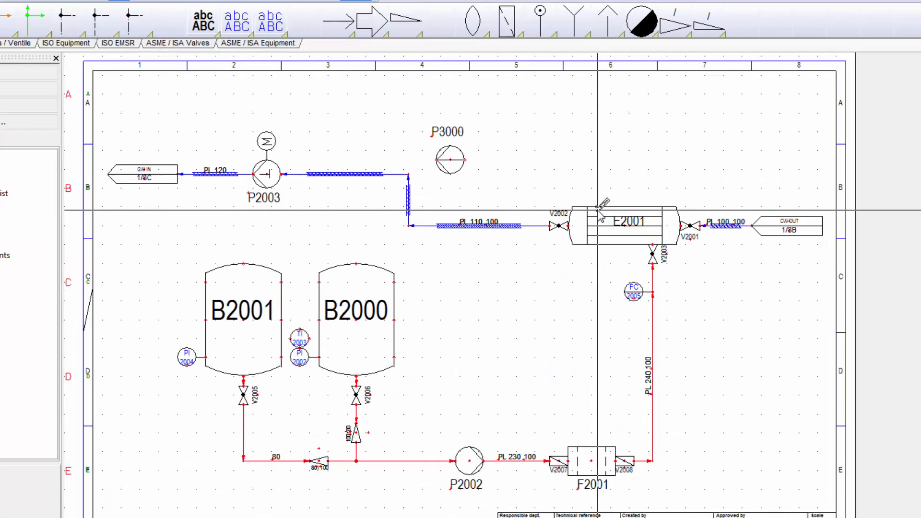
{"action": "left_click", "coordinate": [596, 208]}
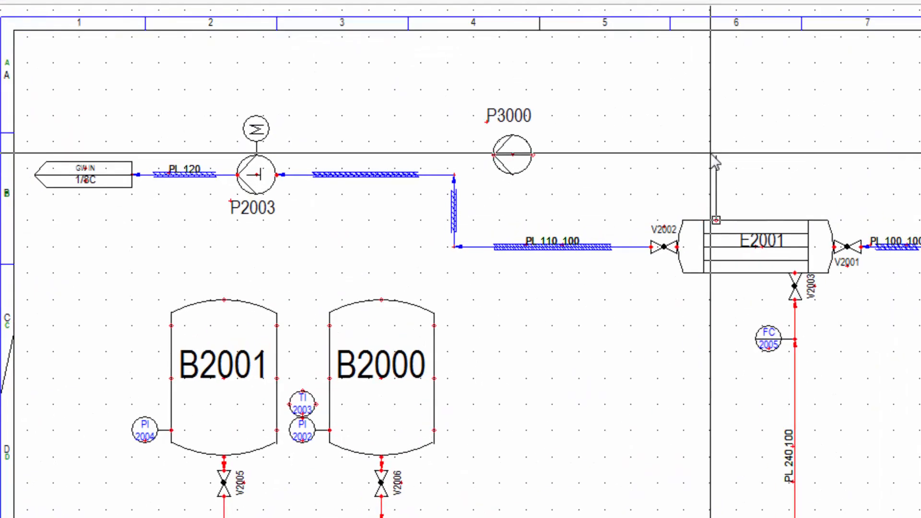
{"action": "left_click", "coordinate": [716, 154]}
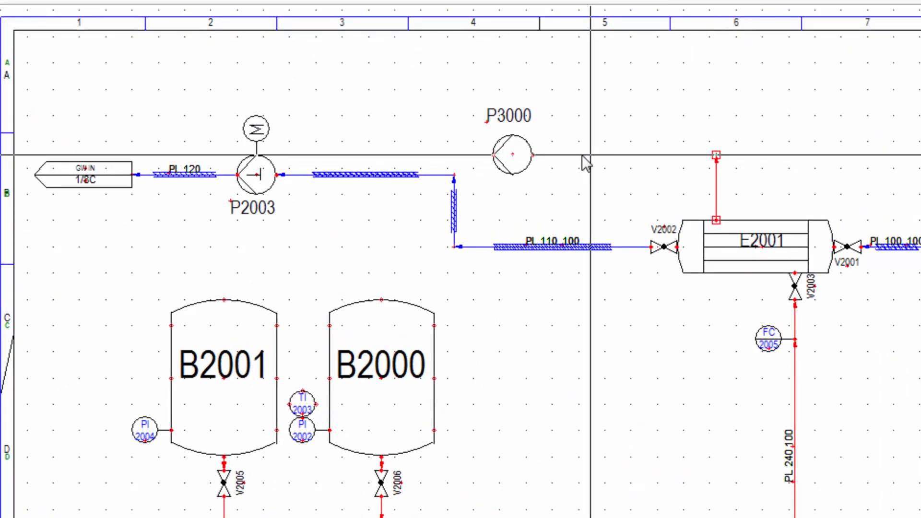
{"action": "left_click", "coordinate": [541, 155]}
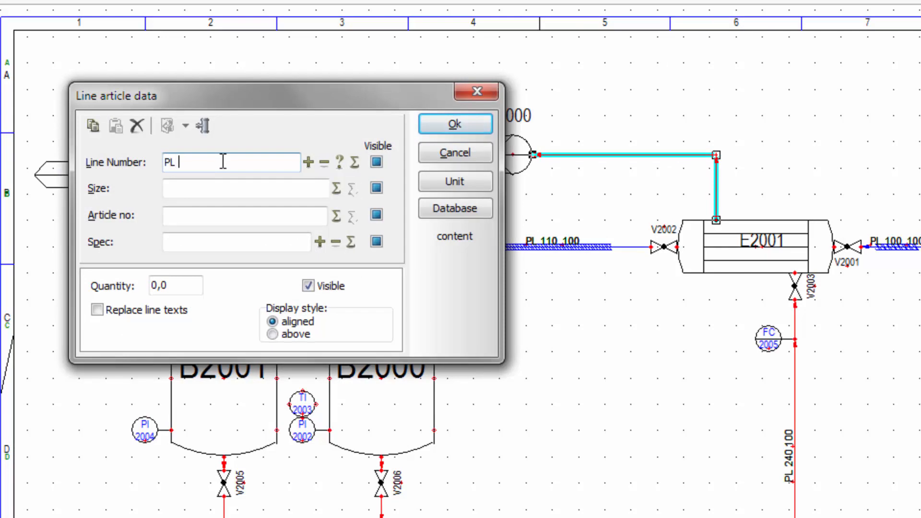
- Set the new line's number to PL 300 with pipe specification Spec10CA and size 100
{"action": "left_click", "coordinate": [203, 125]}
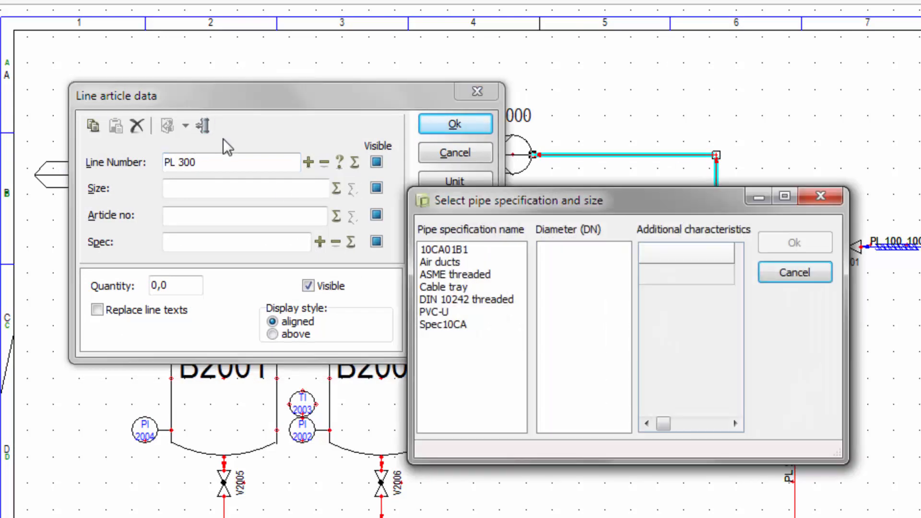
{"action": "left_click", "coordinate": [451, 326]}
{"action": "left_click", "coordinate": [551, 350]}
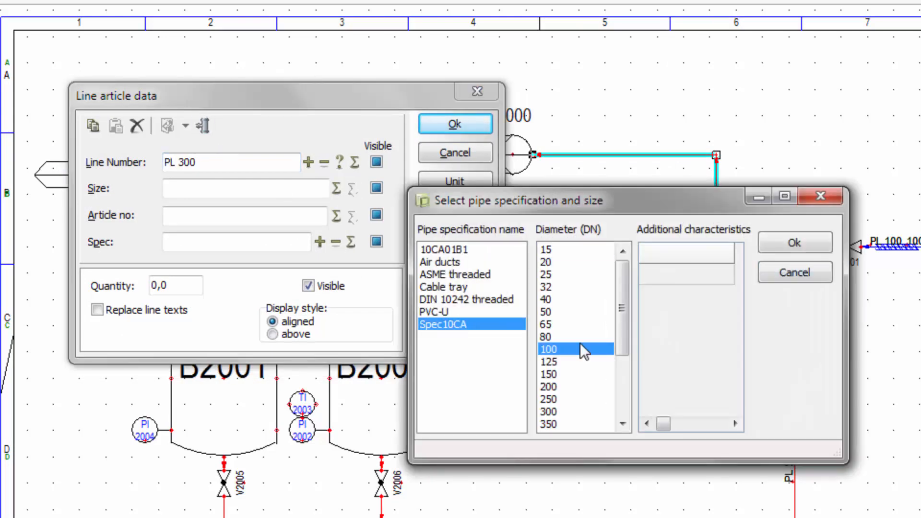
{"action": "left_click", "coordinate": [791, 245]}
{"action": "left_click", "coordinate": [377, 187]}
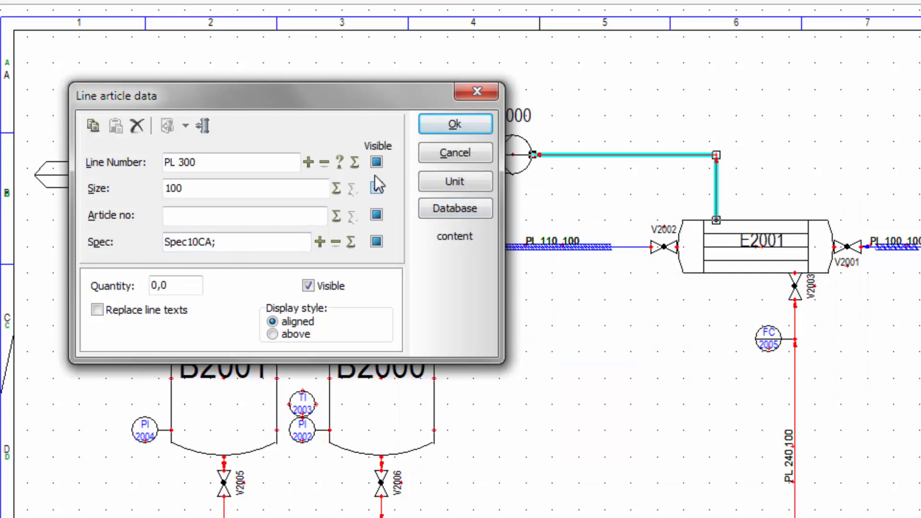
{"action": "left_click", "coordinate": [454, 124]}
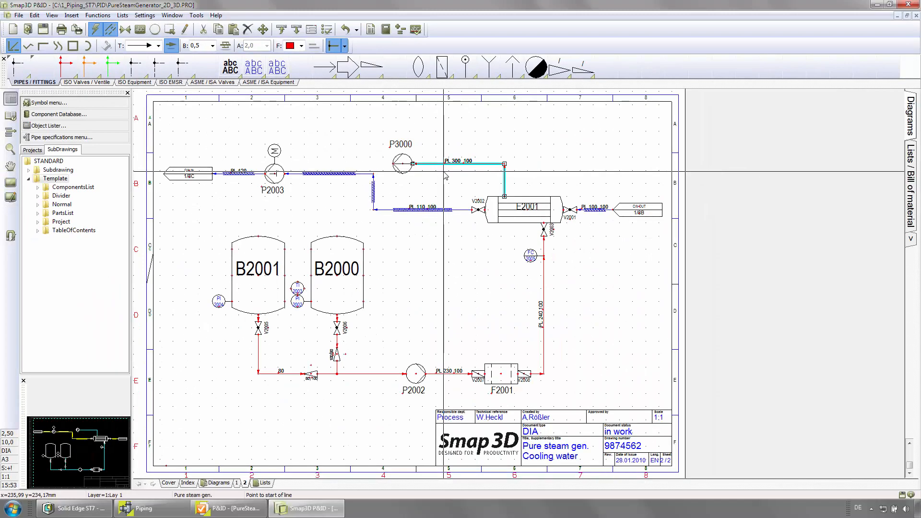
- Switch the flow direction of line PL 300 and switch it back again
{"action": "scroll", "coordinate": [445, 175], "scroll_direction": "up", "scroll_amount": 2}
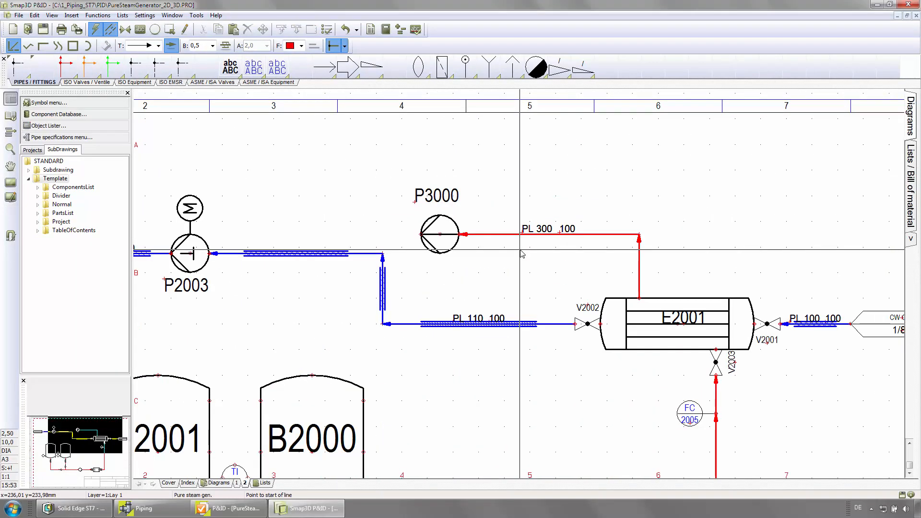
{"action": "right_click", "coordinate": [593, 238]}
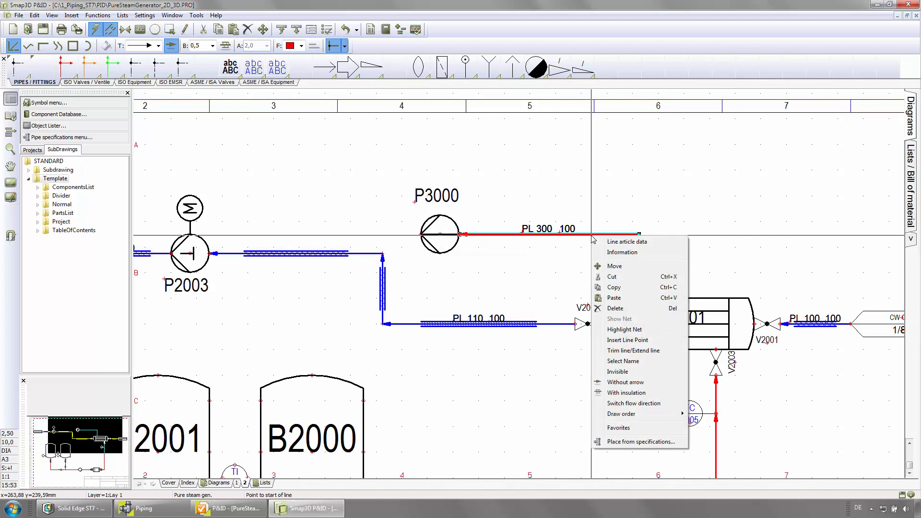
{"action": "left_click", "coordinate": [619, 404]}
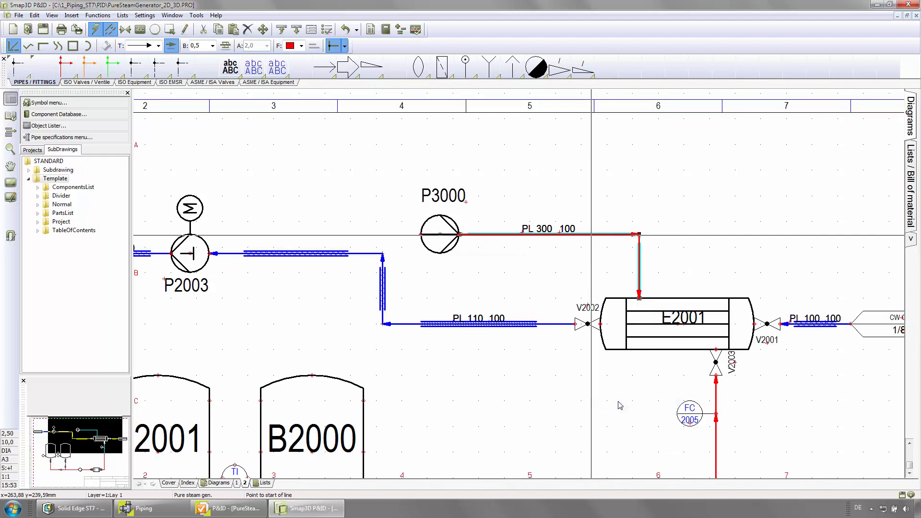
{"action": "right_click", "coordinate": [603, 239]}
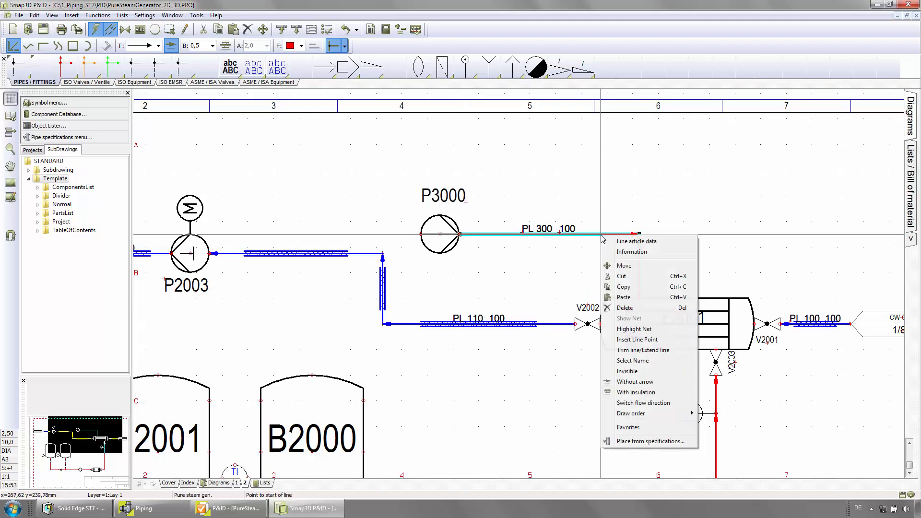
{"action": "left_click", "coordinate": [629, 403]}
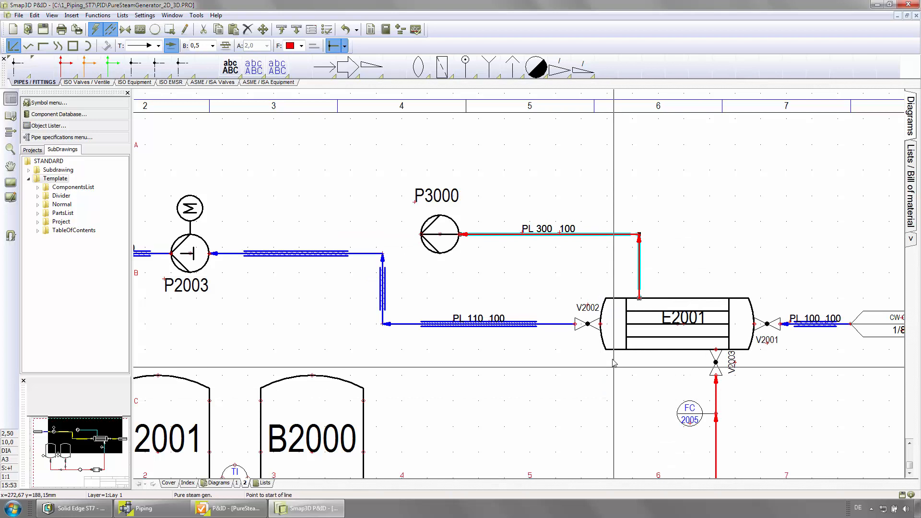
- Insert the STOBU 12006 globe valve from the pipe specification into the vertical segment of PL 300
{"action": "right_click", "coordinate": [639, 280]}
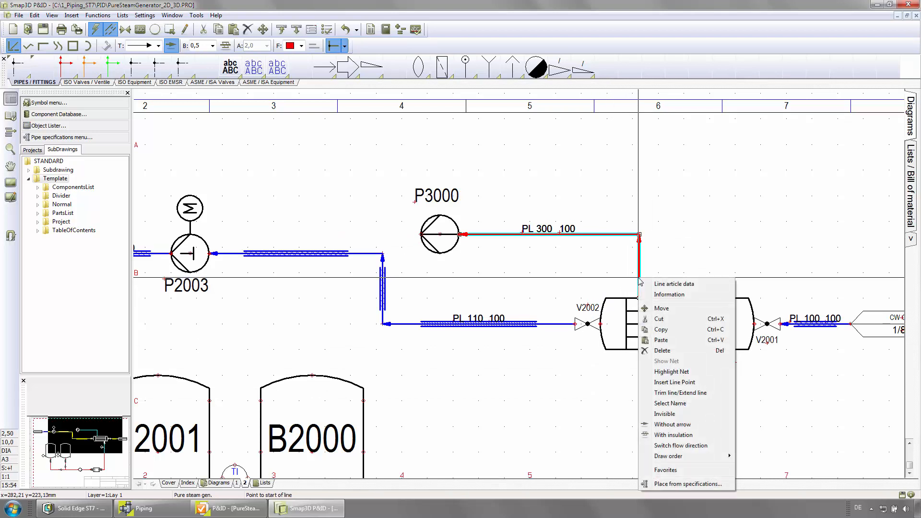
{"action": "left_click", "coordinate": [676, 484]}
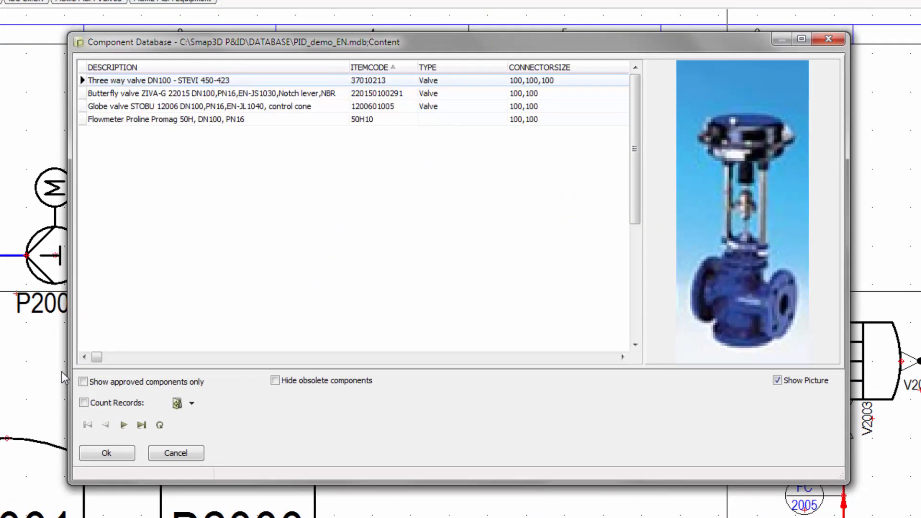
{"action": "left_click", "coordinate": [96, 94]}
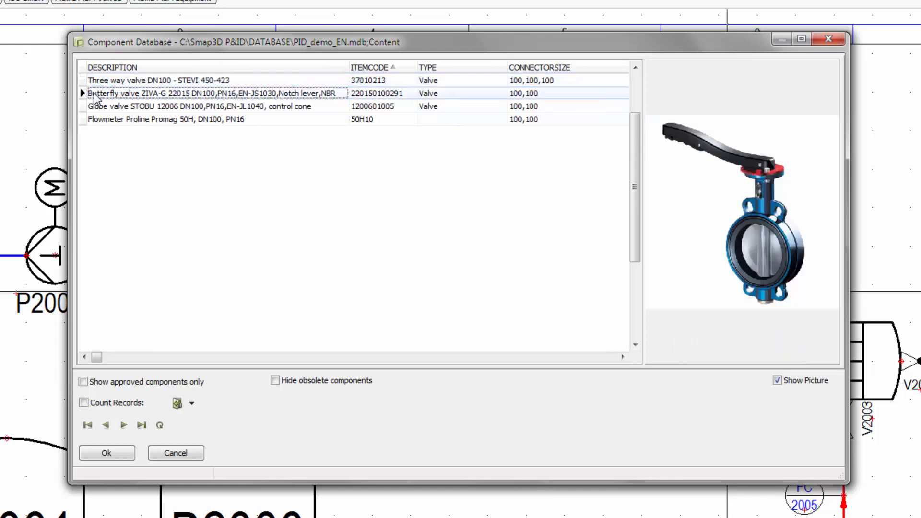
{"action": "left_click", "coordinate": [98, 105]}
{"action": "left_click", "coordinate": [100, 116]}
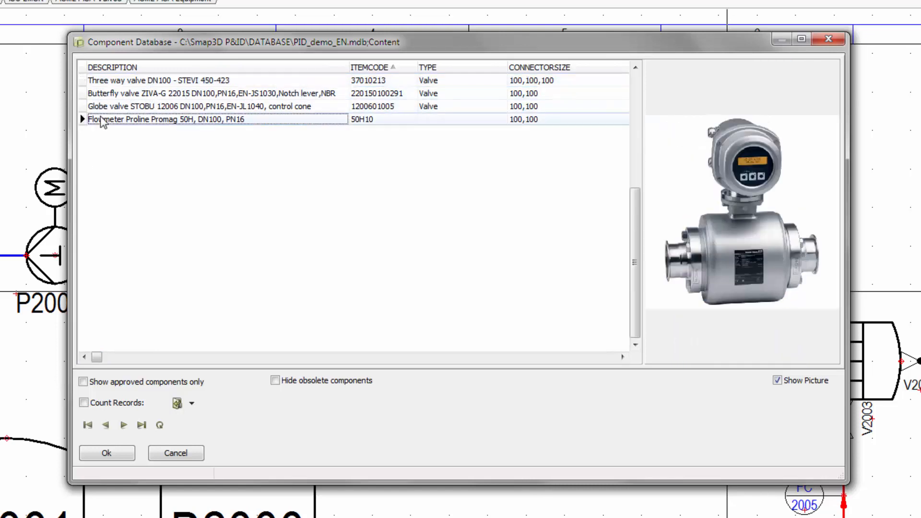
{"action": "double_click", "coordinate": [99, 108]}
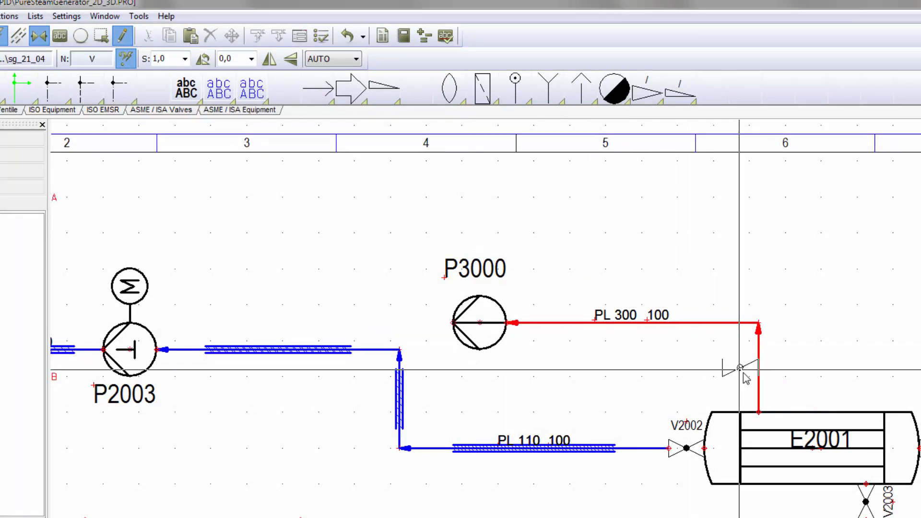
{"action": "left_click", "coordinate": [758, 395]}
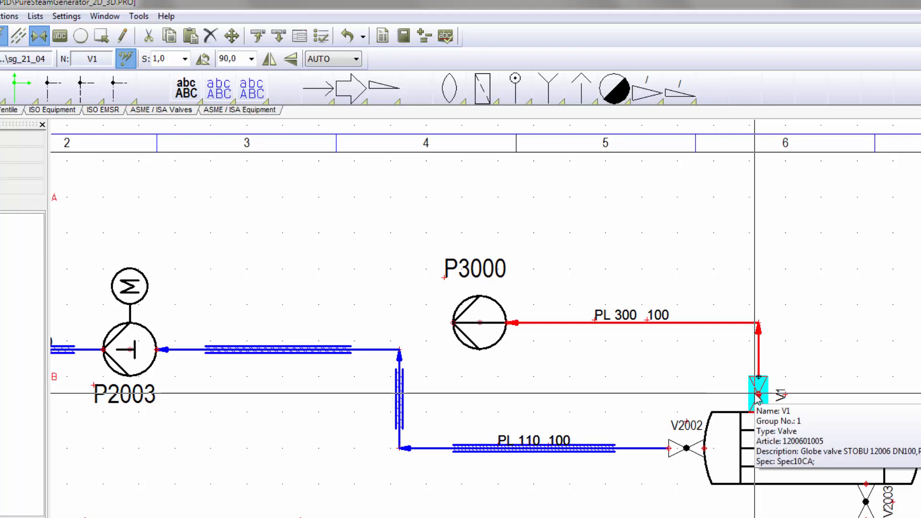
{"action": "double_click", "coordinate": [758, 395]}
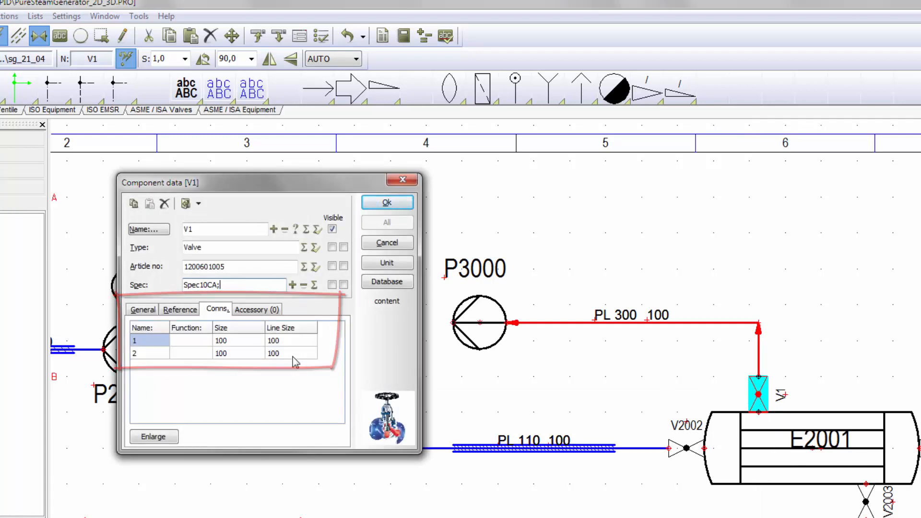
{"action": "left_click", "coordinate": [390, 248]}
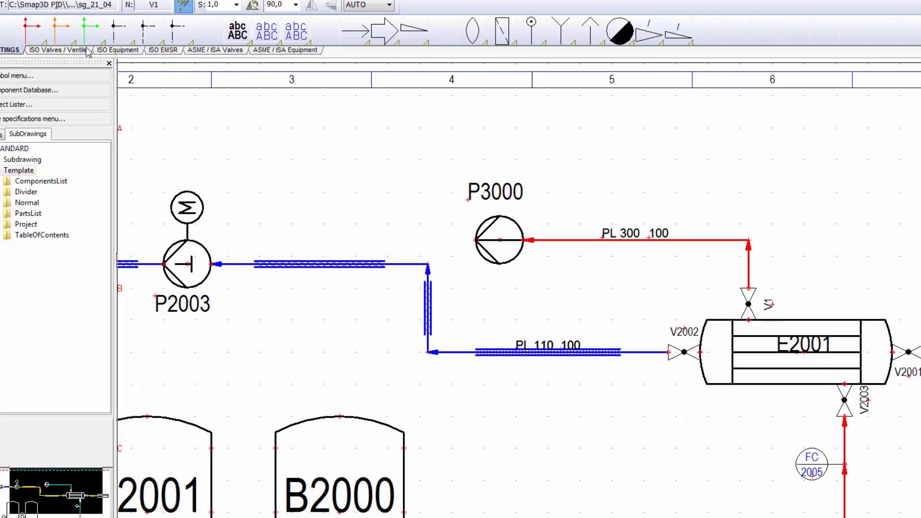
- Draw a pipe line from pump P3000 across and down to the top of vessel B2000
{"action": "left_click", "coordinate": [38, 34]}
{"action": "left_click", "coordinate": [475, 240]}
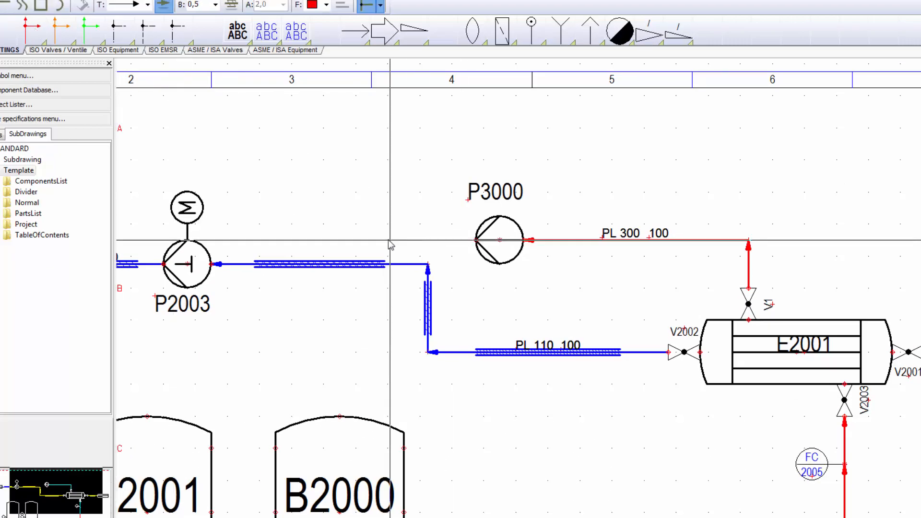
{"action": "left_click", "coordinate": [339, 240]}
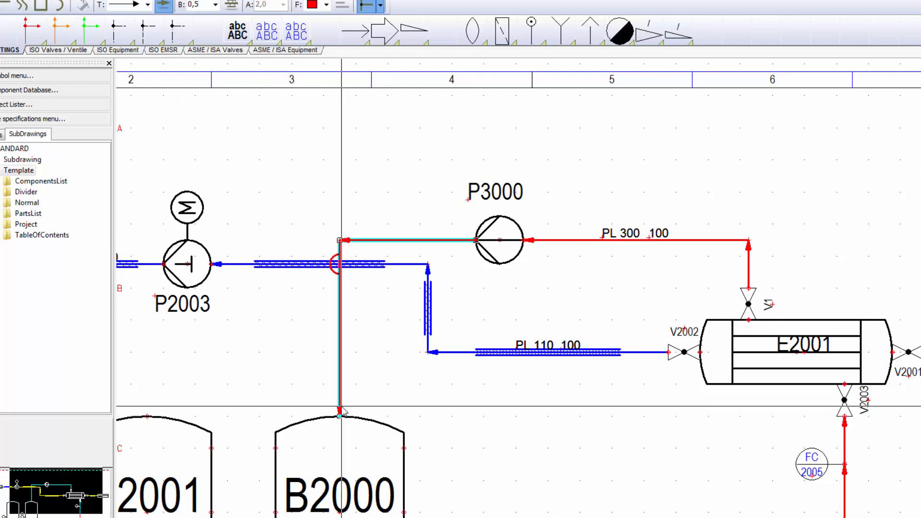
{"action": "left_click", "coordinate": [339, 416]}
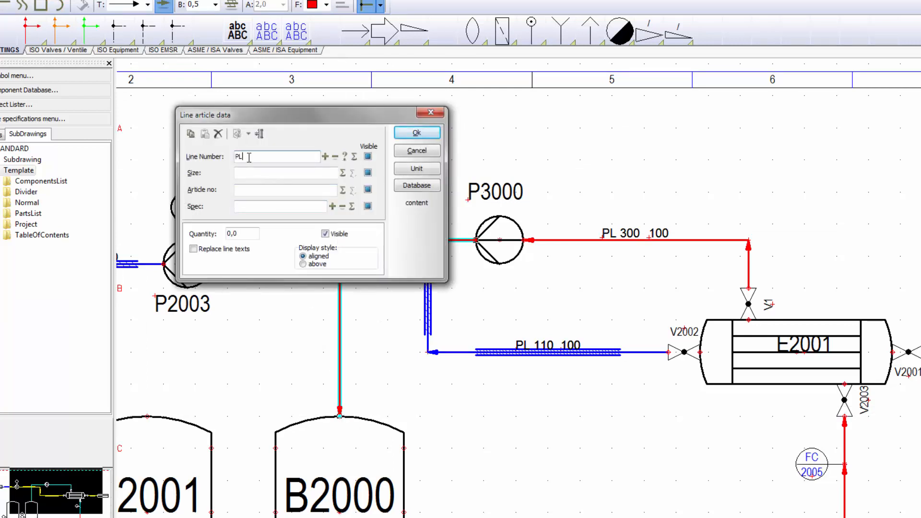
- Set the new line's number to PL 301 with pipe specification Spec10CA and size 100
{"action": "left_click", "coordinate": [261, 134]}
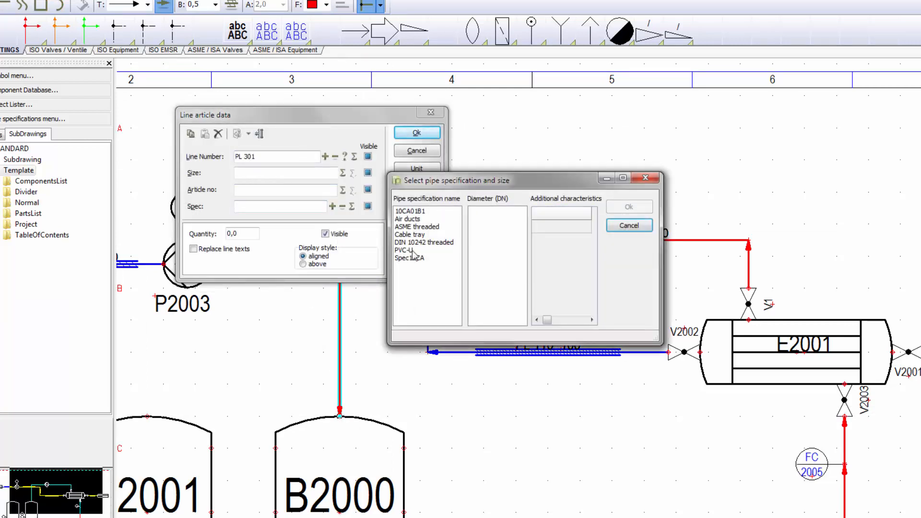
{"action": "left_click", "coordinate": [415, 257]}
{"action": "left_click", "coordinate": [477, 272]}
{"action": "left_click", "coordinate": [628, 206]}
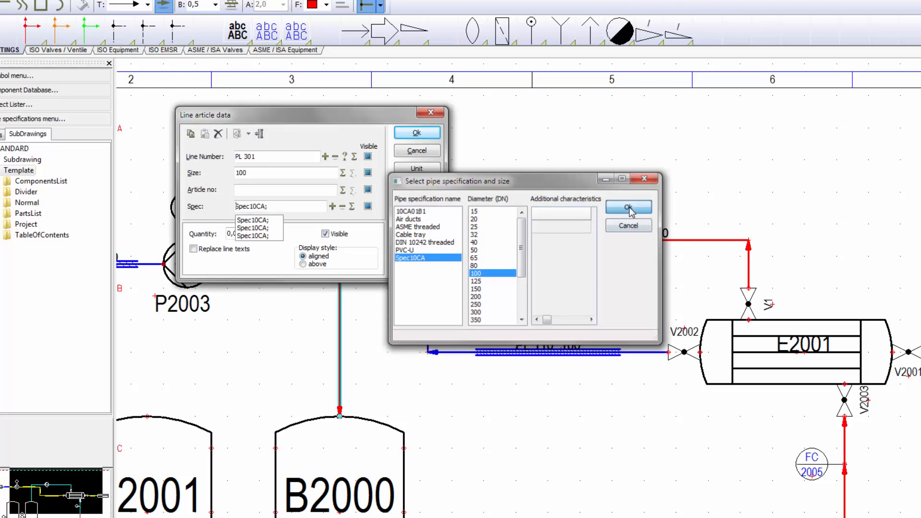
{"action": "left_click", "coordinate": [417, 133]}
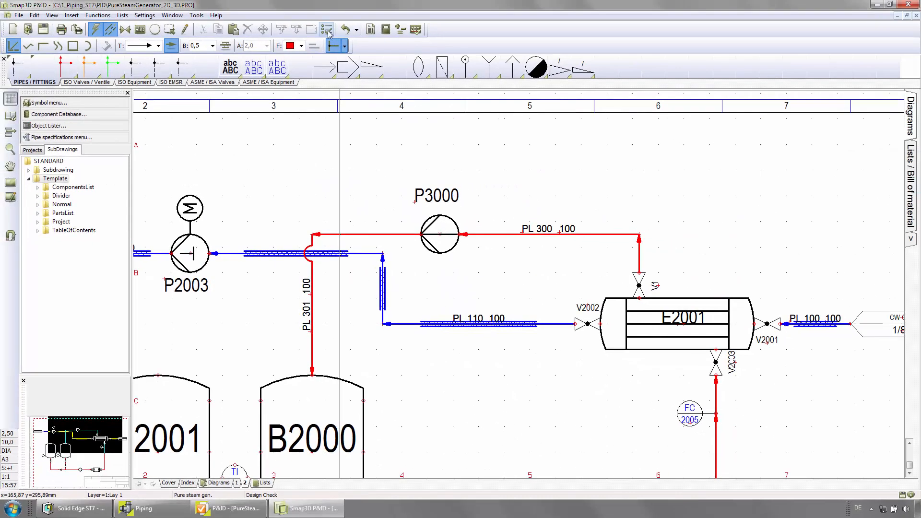
- Run a Design Check with the Missing Name connection check enabled in its settings
{"action": "left_click", "coordinate": [331, 23]}
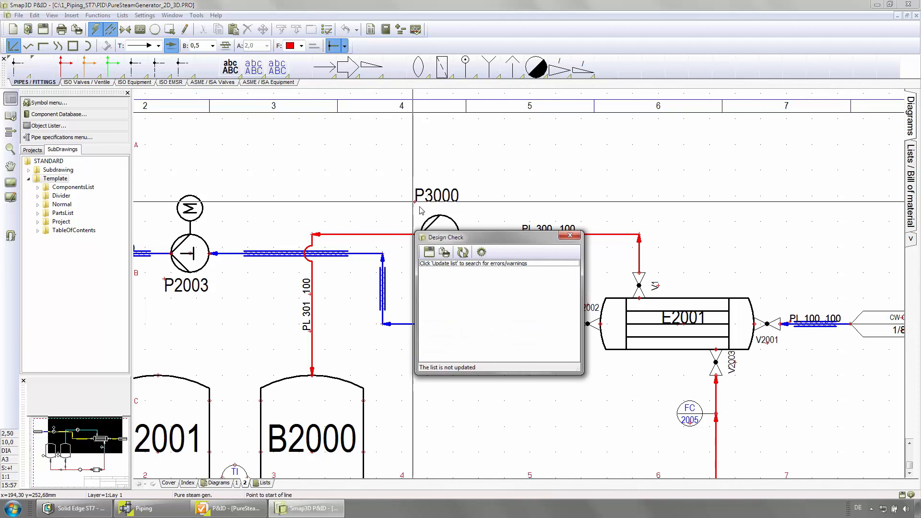
{"action": "left_click", "coordinate": [481, 253]}
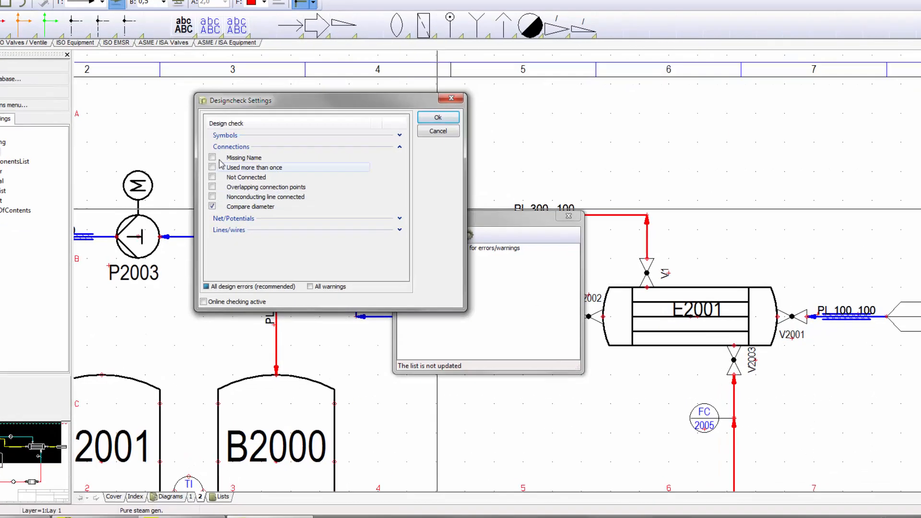
{"action": "left_click", "coordinate": [312, 184]}
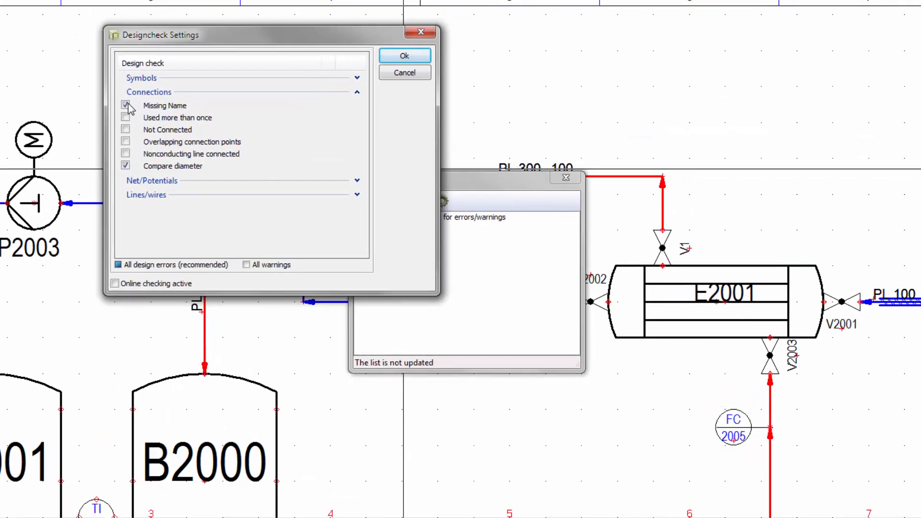
{"action": "left_click", "coordinate": [404, 56]}
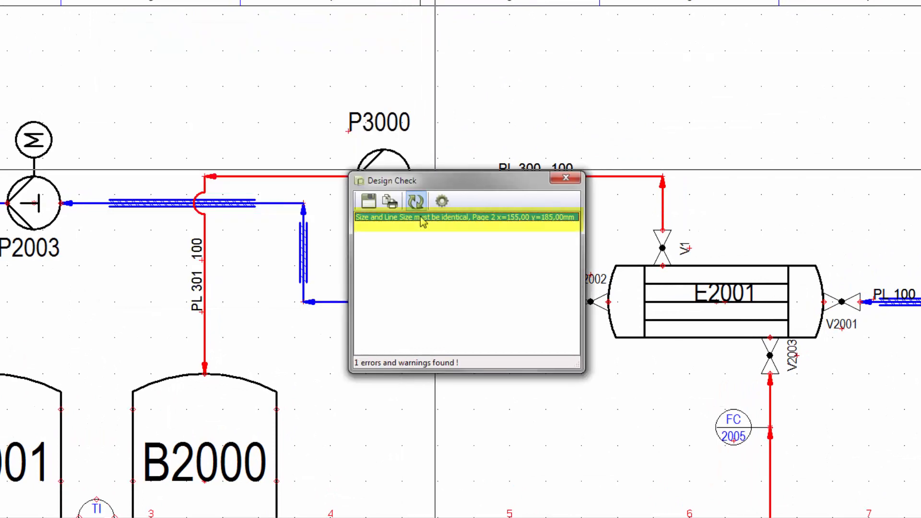
- Go to the reported error location and inspect vessel B2000's connection sizes without changing them
{"action": "double_click", "coordinate": [420, 220]}
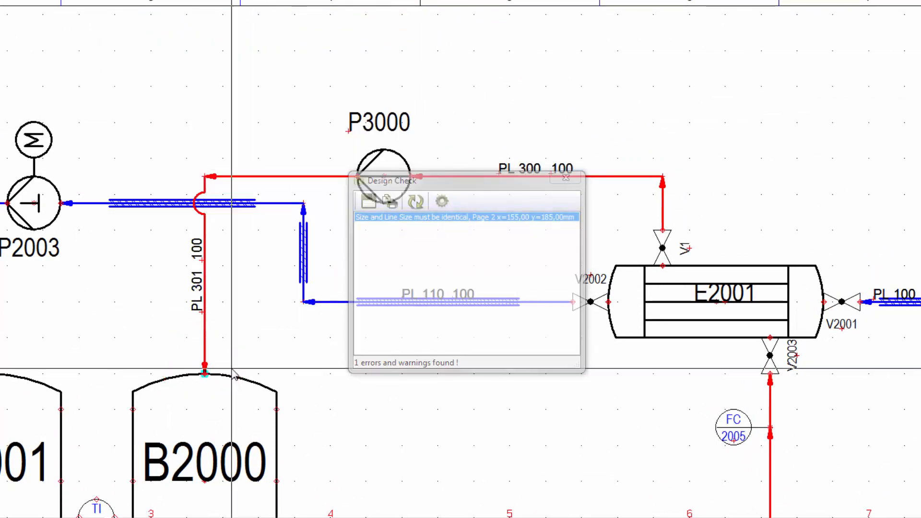
{"action": "left_click", "coordinate": [211, 391]}
{"action": "double_click", "coordinate": [211, 391]}
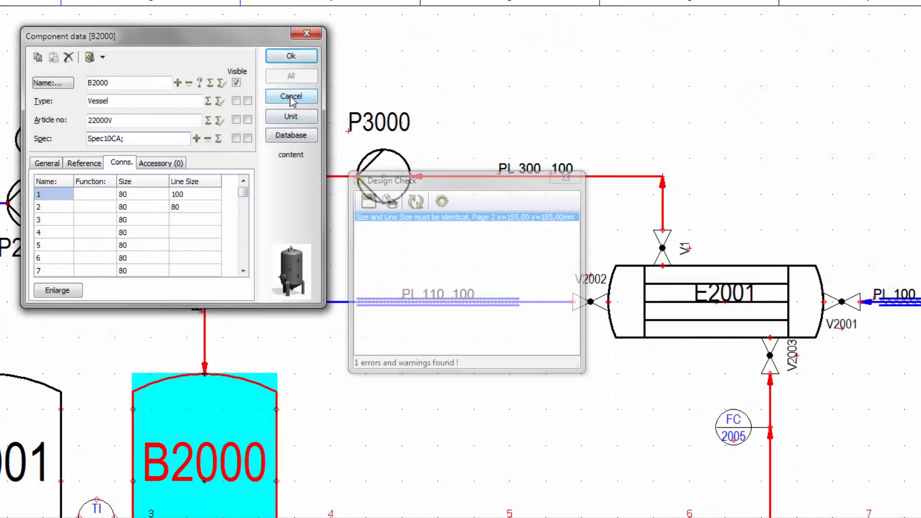
{"action": "left_click", "coordinate": [291, 97]}
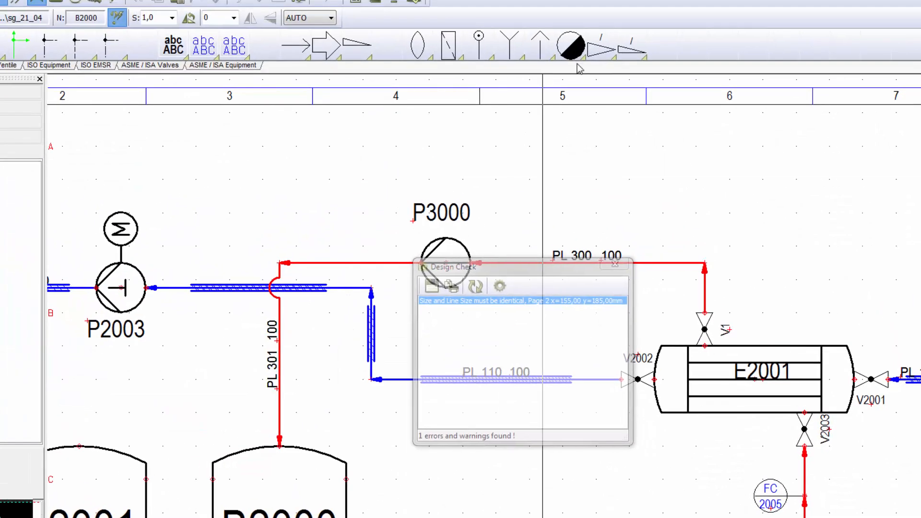
- Insert a reducer symbol at scale 0.50 into line PL 301 just above vessel B2000
{"action": "left_click", "coordinate": [601, 50]}
{"action": "left_click", "coordinate": [171, 18]}
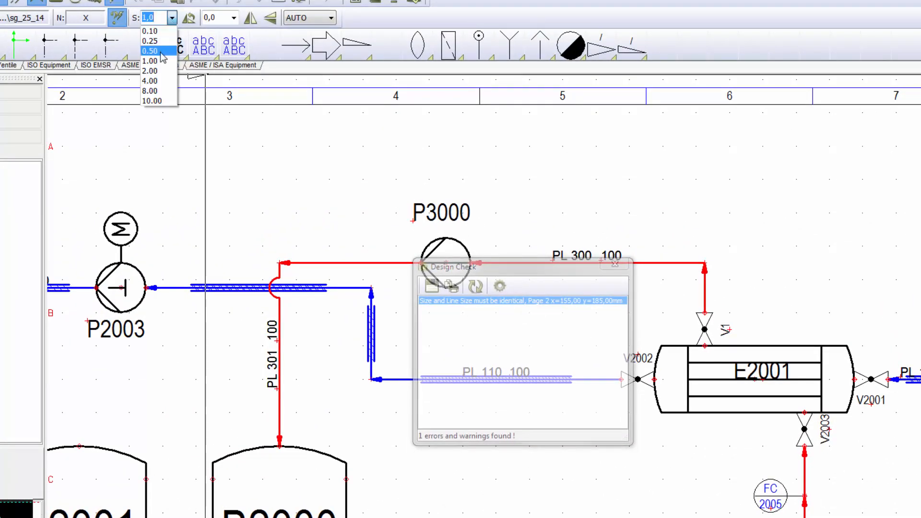
{"action": "left_click", "coordinate": [159, 51]}
{"action": "left_click", "coordinate": [280, 411]}
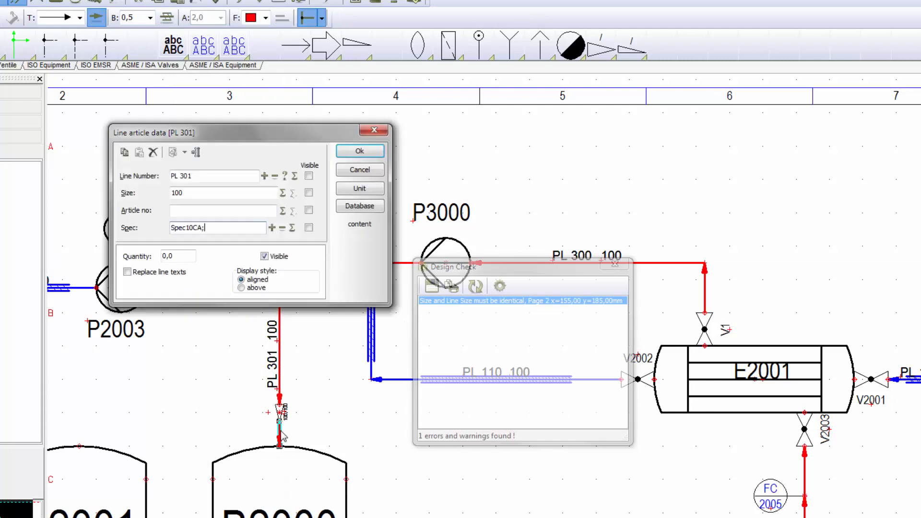
- Set the size of the PL 301 segment below the reducer to 80 from pipe specification Spec10CA
{"action": "left_click", "coordinate": [196, 153]}
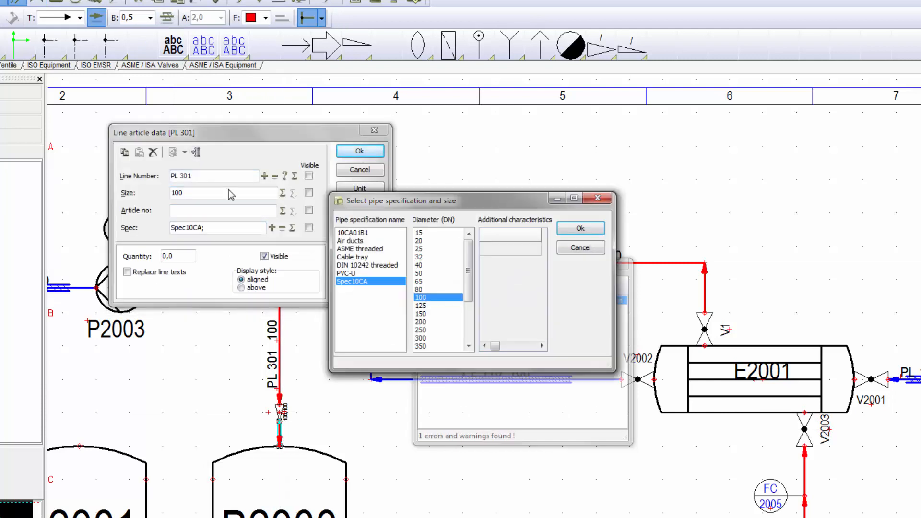
{"action": "left_click", "coordinate": [418, 290]}
{"action": "left_click", "coordinate": [581, 229]}
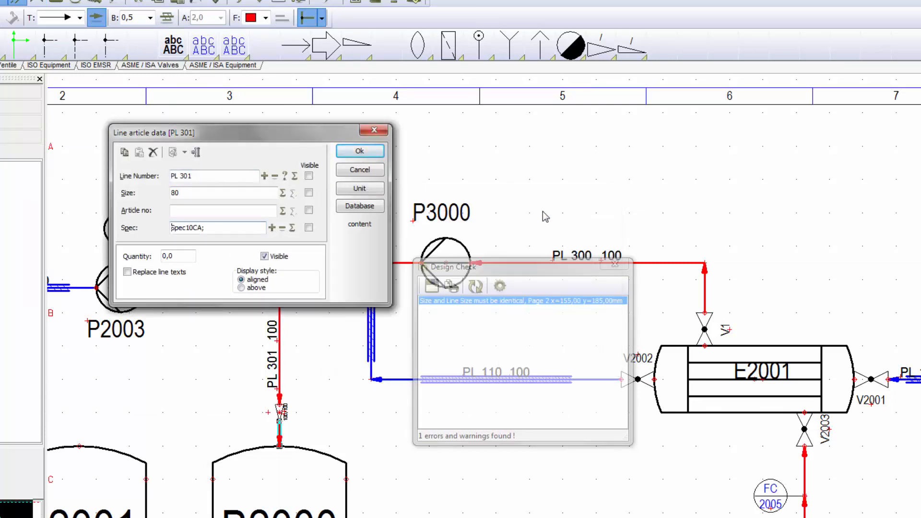
{"action": "left_click", "coordinate": [360, 151]}
- Check vessel B2000's connection sizes against the line sizes in its component data
{"action": "double_click", "coordinate": [539, 369]}
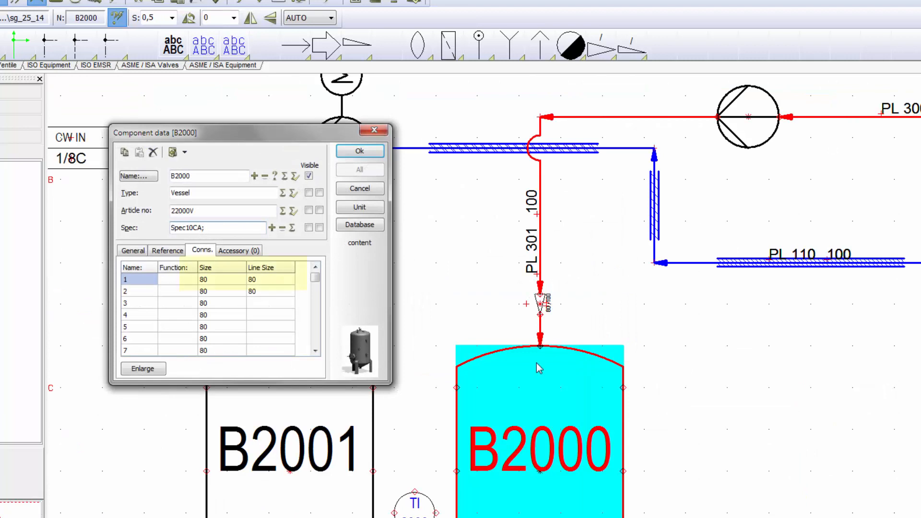
{"action": "left_click", "coordinate": [273, 281]}
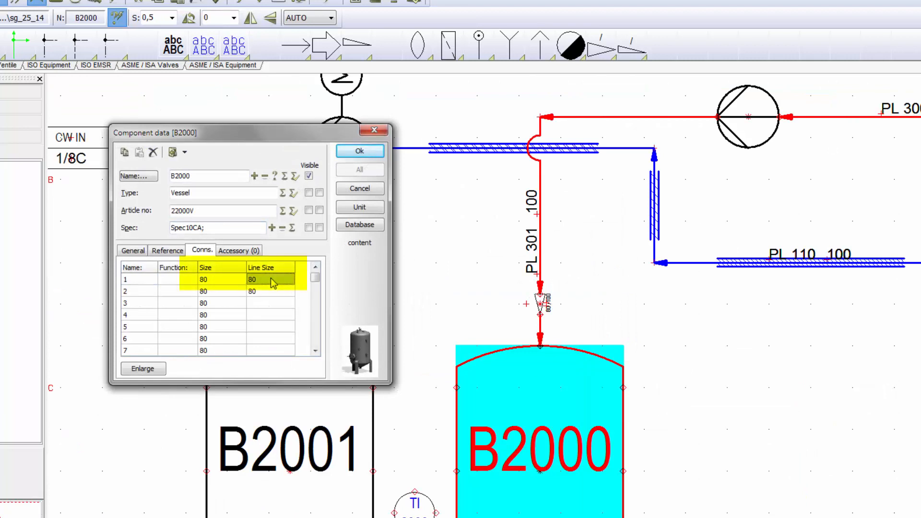
{"action": "left_click", "coordinate": [230, 281]}
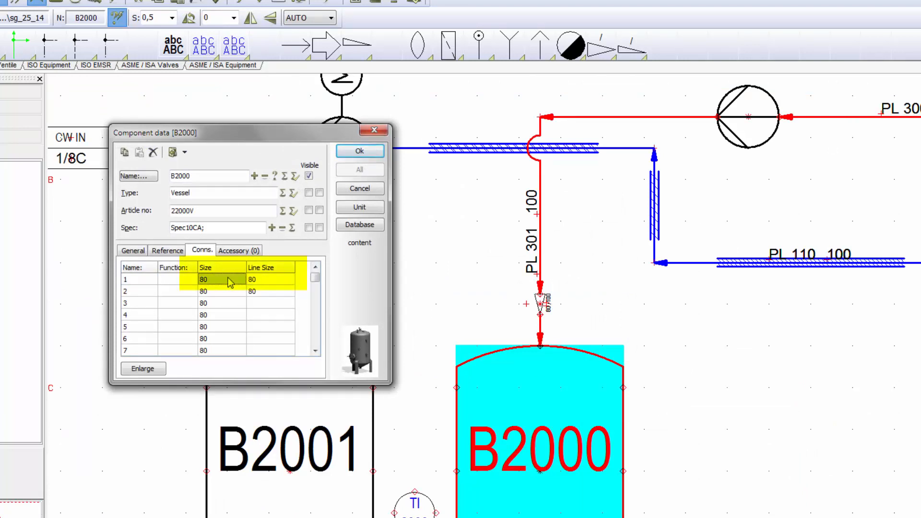
{"action": "left_click", "coordinate": [360, 151]}
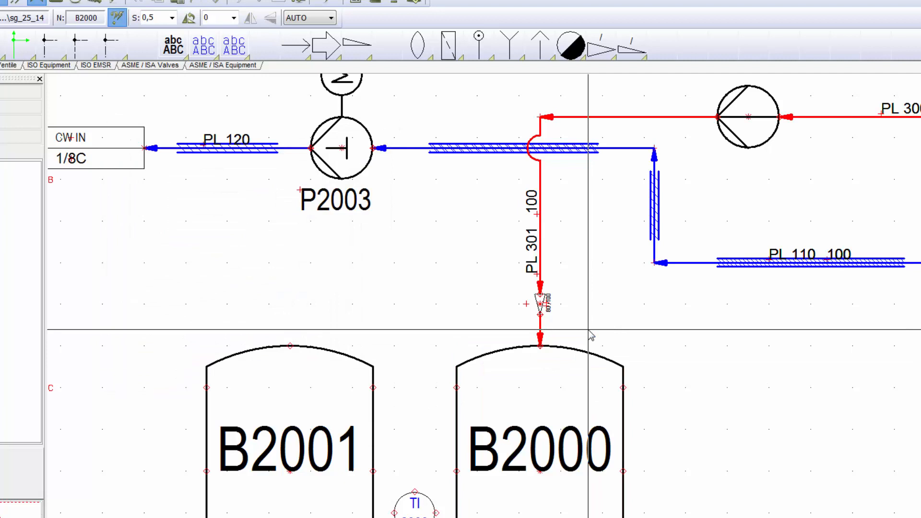
- Open the Object Lister and locate valve V1 in the drawing from its list entry
{"action": "key", "text": "F7"}
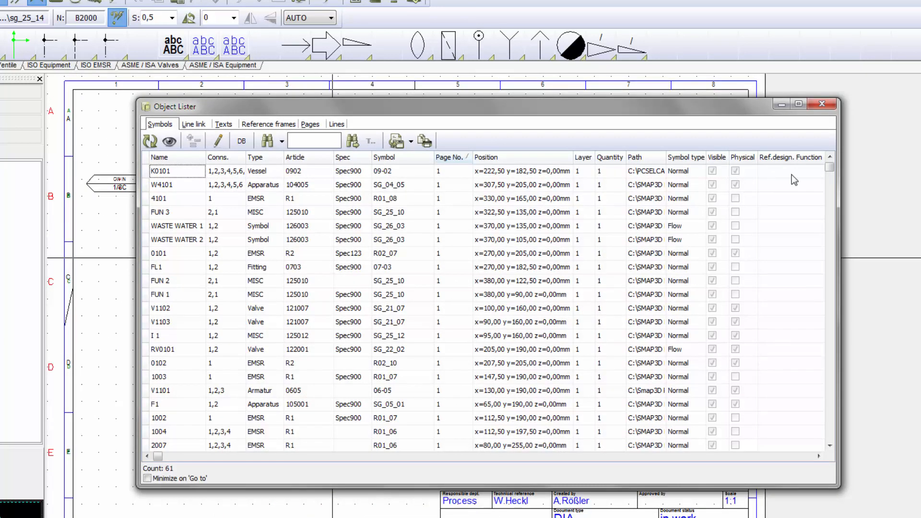
{"action": "left_click_drag", "start_coordinate": [830, 167], "coordinate": [815, 437]}
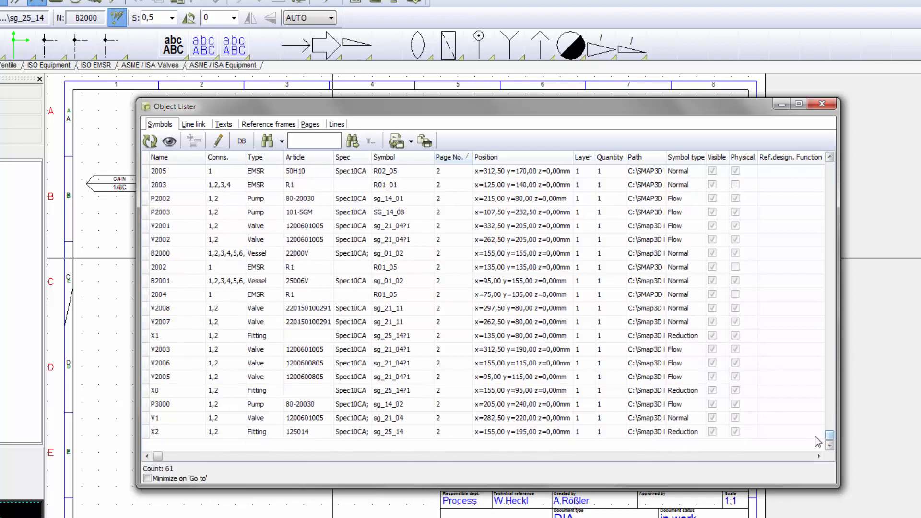
{"action": "double_click", "coordinate": [176, 417]}
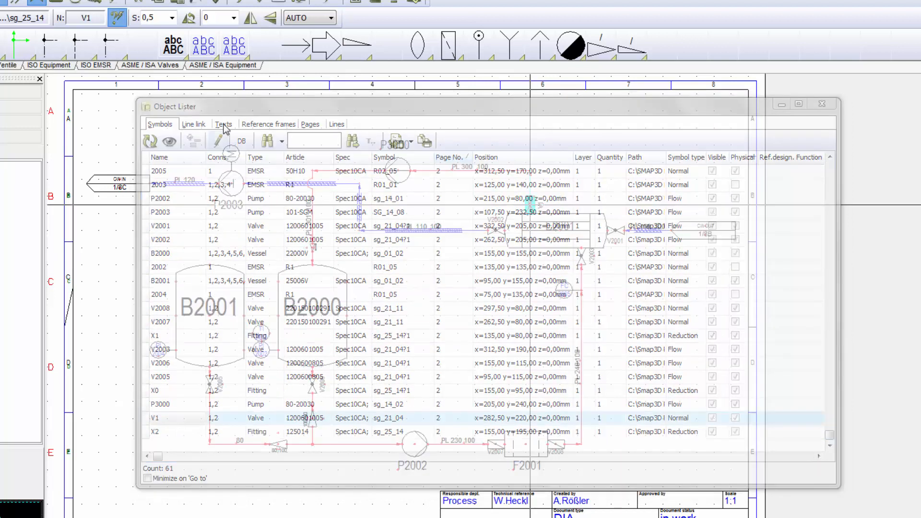
{"action": "left_click_drag", "start_coordinate": [225, 105], "coordinate": [715, 83]}
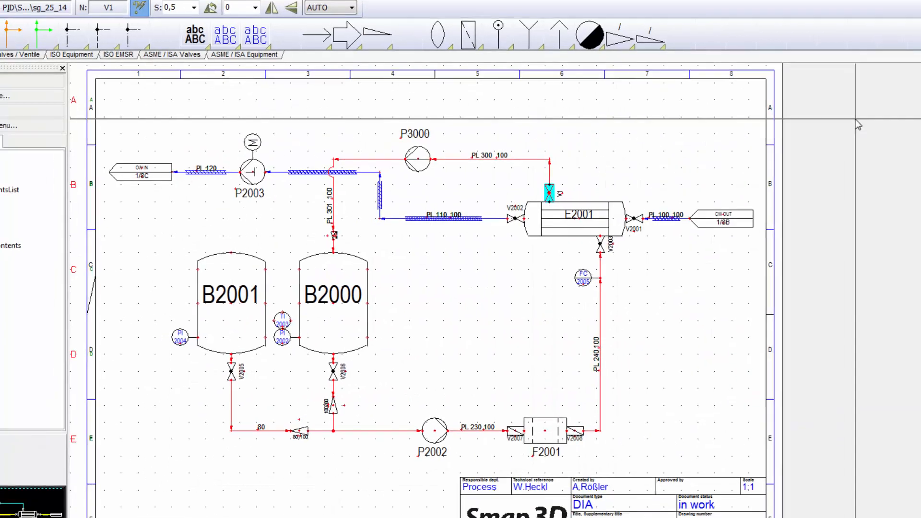
{"action": "left_click", "coordinate": [856, 121]}
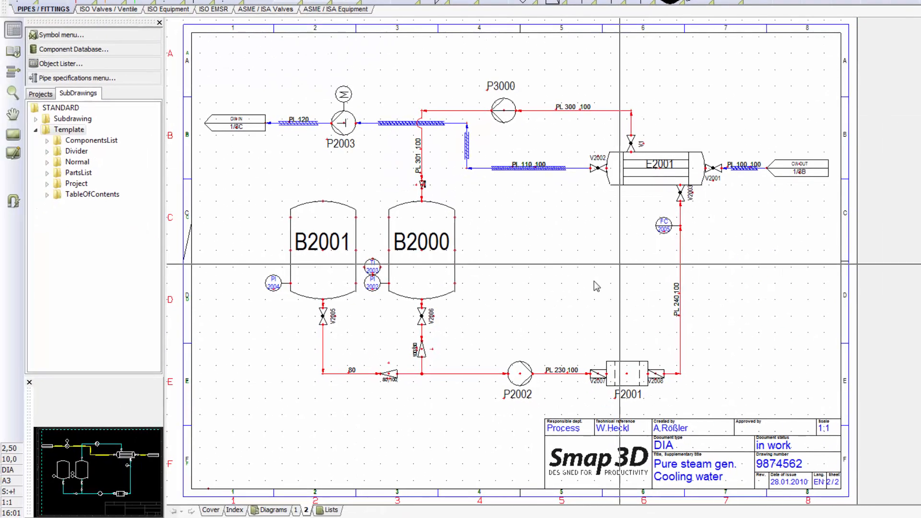
- Place the EN_PartsList_PID.STD parts list template on the Lists page
{"action": "left_click", "coordinate": [333, 510]}
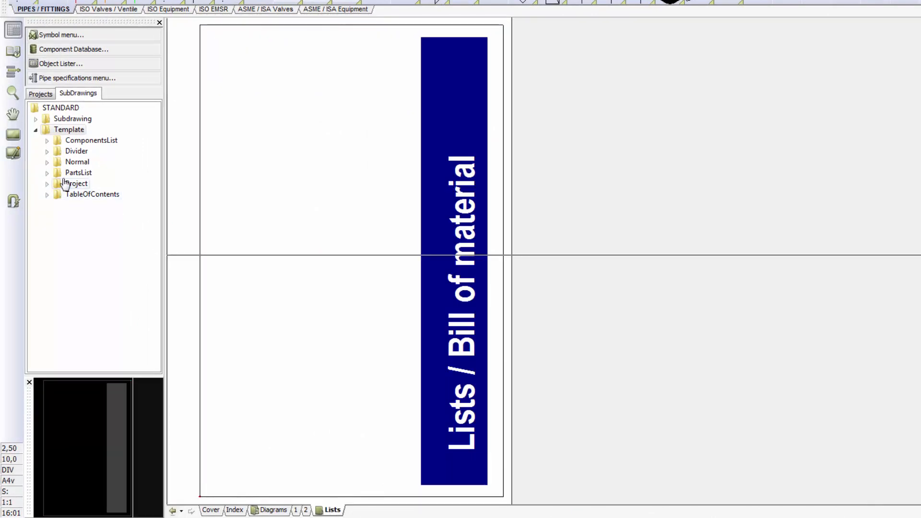
{"action": "left_click", "coordinate": [47, 172]}
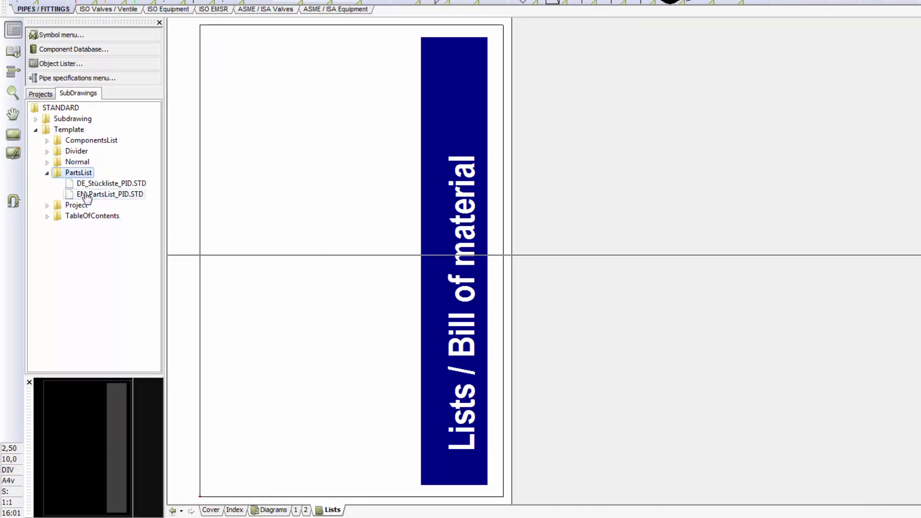
{"action": "mouse_move", "coordinate": [86, 197]}
{"action": "left_click_drag", "start_coordinate": [87, 197], "coordinate": [162, 199]}
{"action": "left_click_drag", "start_coordinate": [298, 212], "coordinate": [306, 209]}
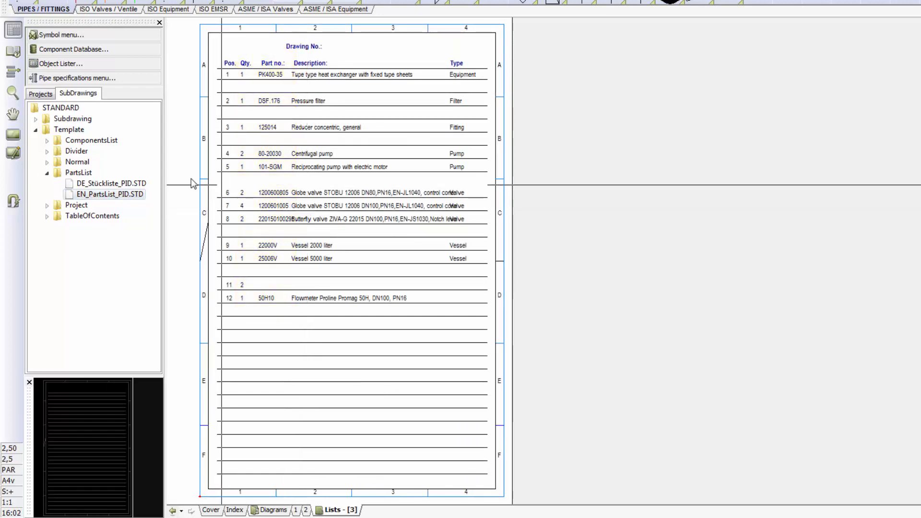
- Place the EN_ComponentsList.STD component list template on a new Lists page
{"action": "double_click", "coordinate": [55, 141]}
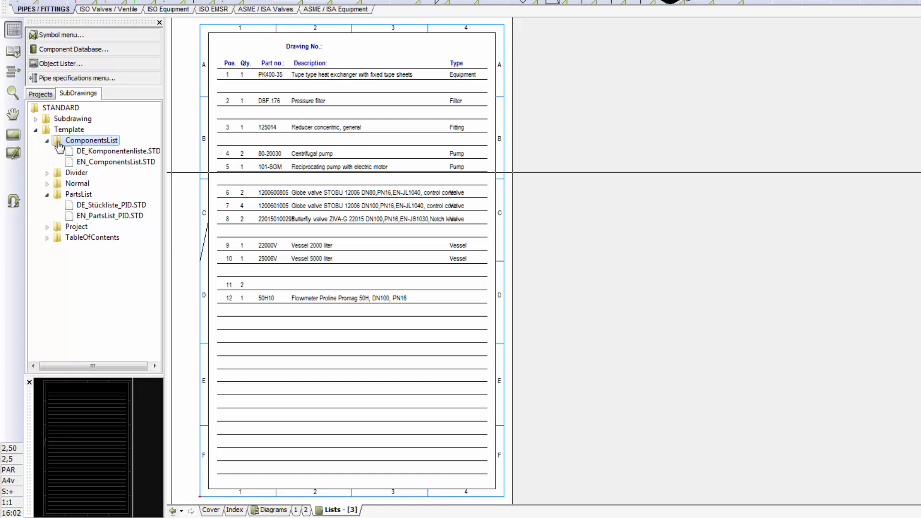
{"action": "left_click", "coordinate": [103, 163]}
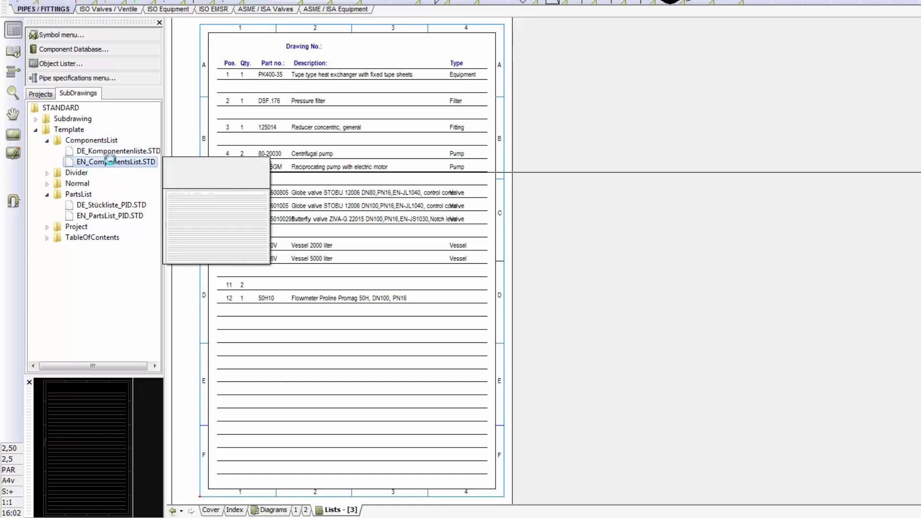
{"action": "left_click_drag", "start_coordinate": [111, 160], "coordinate": [301, 214]}
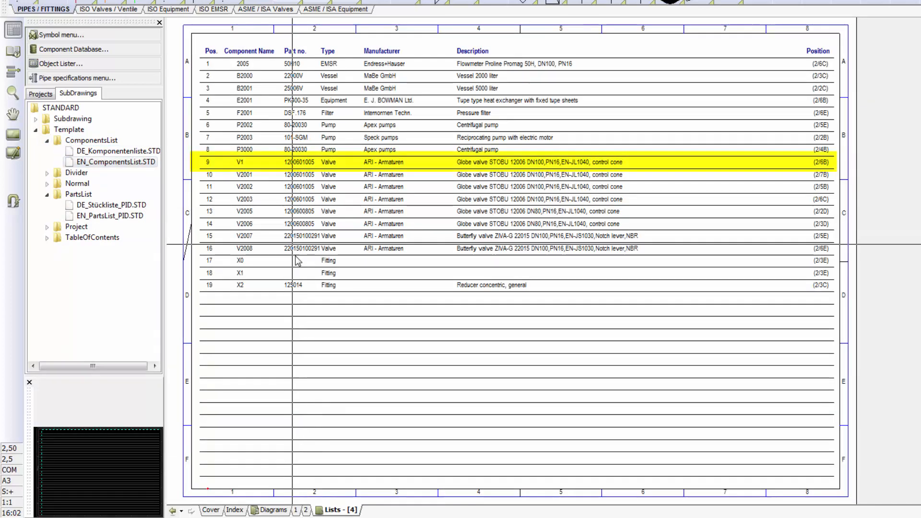
- Export the P&ID project to a PDF file with the default export settings
{"action": "left_click", "coordinate": [306, 510]}
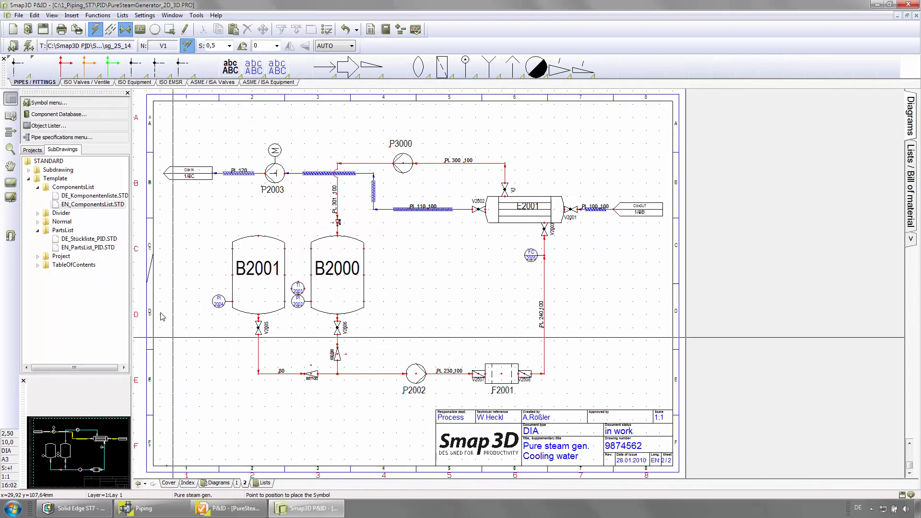
{"action": "left_click", "coordinate": [18, 15]}
{"action": "mouse_move", "coordinate": [145, 124]}
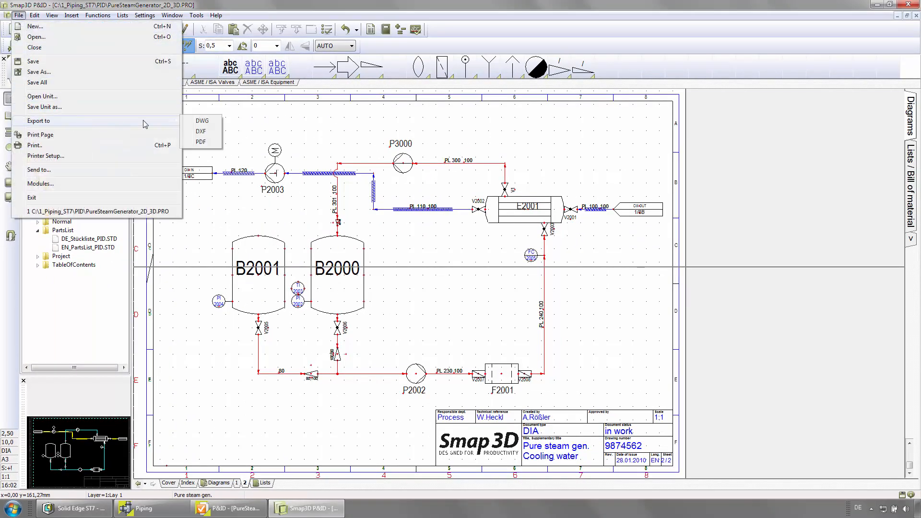
{"action": "left_click", "coordinate": [211, 142]}
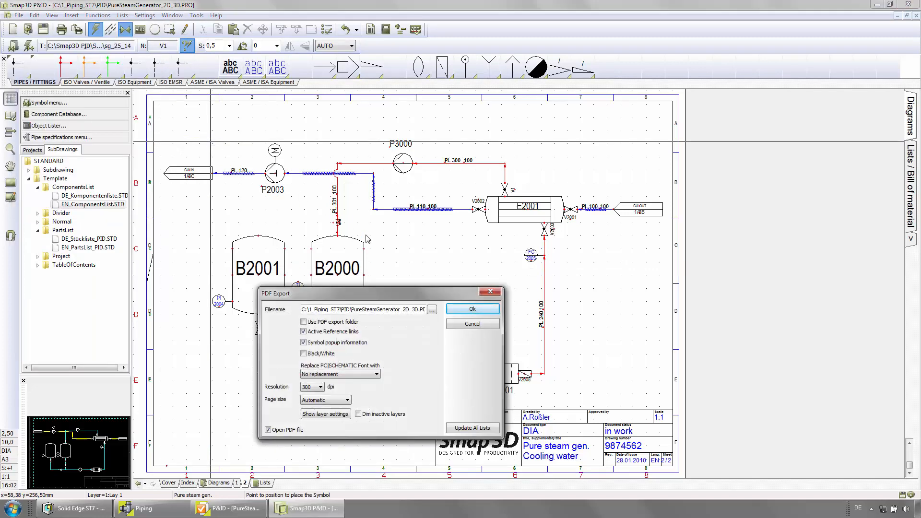
{"action": "left_click", "coordinate": [472, 310]}
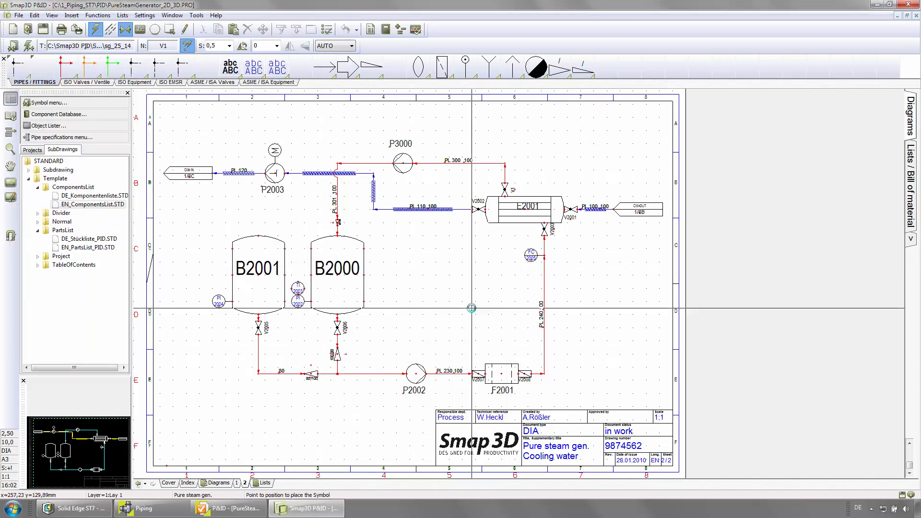
- Page through the exported PDF to the updated diagram page, then close the PDF viewer
{"action": "scroll", "coordinate": [432, 167], "scroll_direction": "down", "scroll_amount": 2}
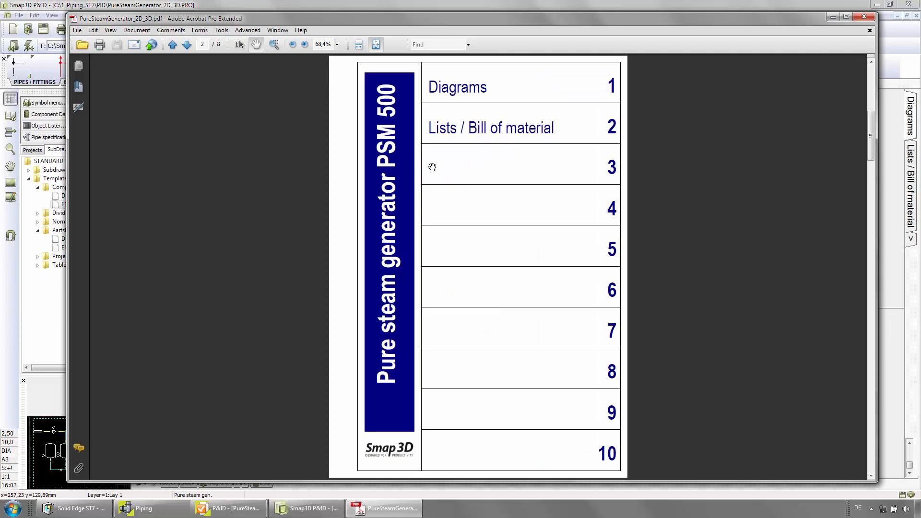
{"action": "scroll", "coordinate": [432, 166], "scroll_direction": "down", "scroll_amount": 2}
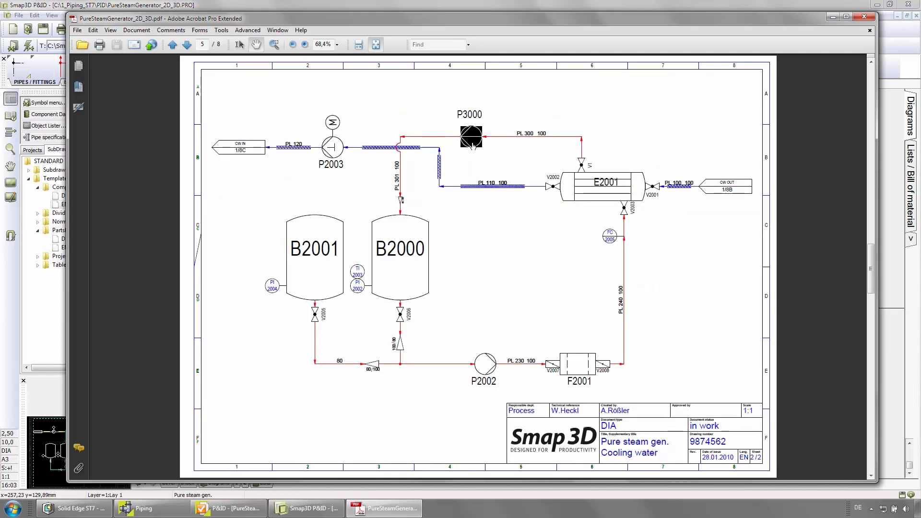
{"action": "mouse_move", "coordinate": [473, 147]}
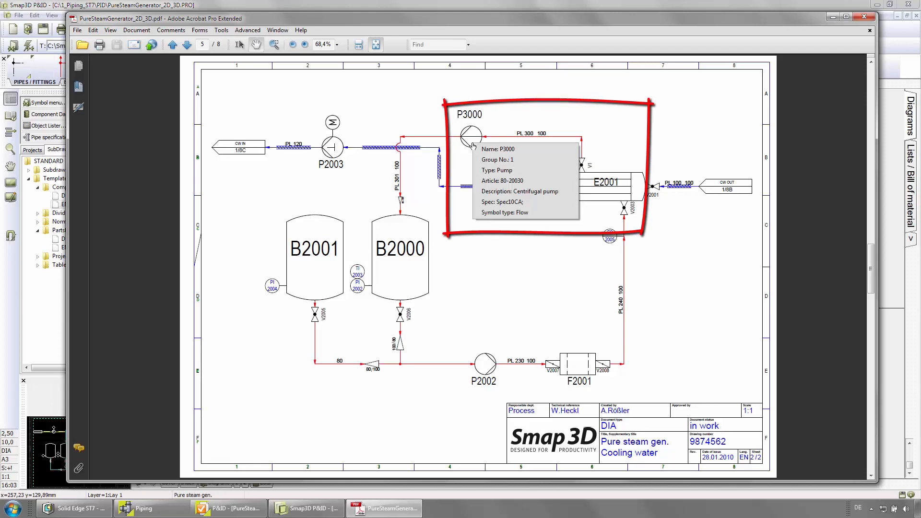
{"action": "left_click", "coordinate": [869, 18]}
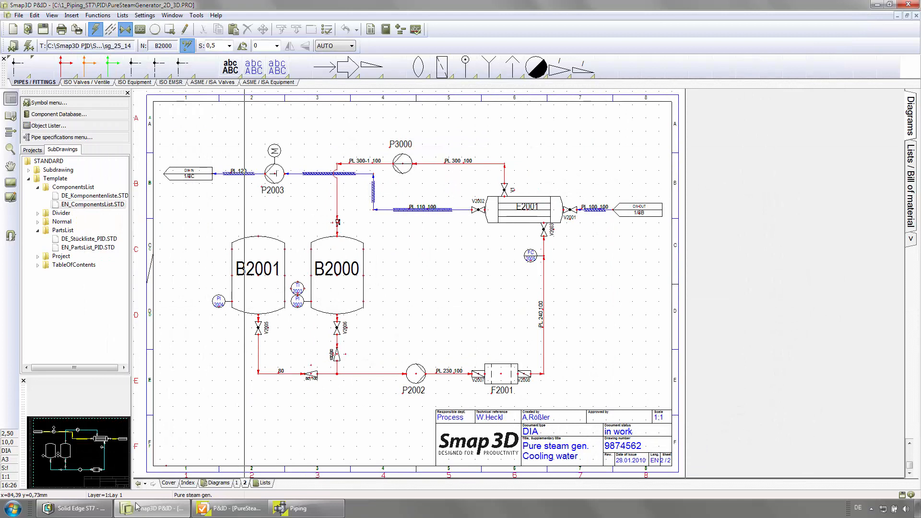
- Switch to Solid Edge and refresh the piping assembly from the P&ID project
{"action": "left_click", "coordinate": [105, 513]}
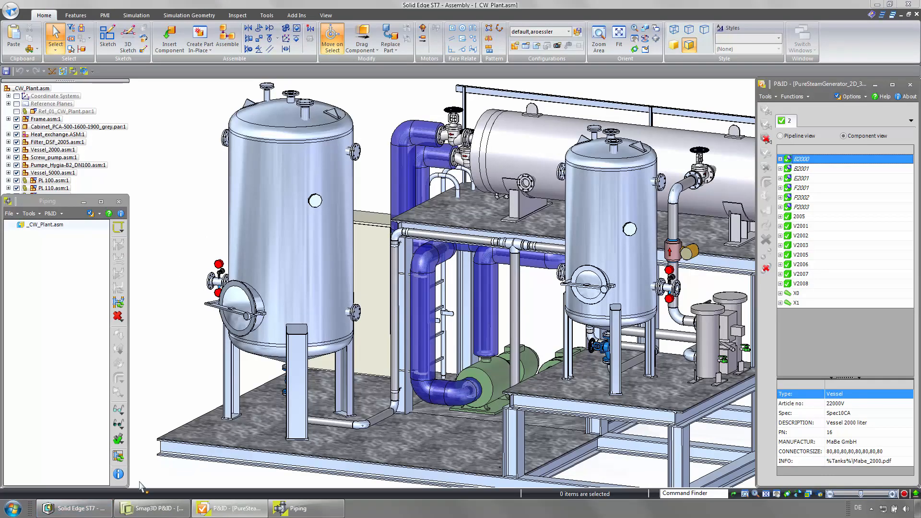
{"action": "left_click", "coordinate": [766, 97]}
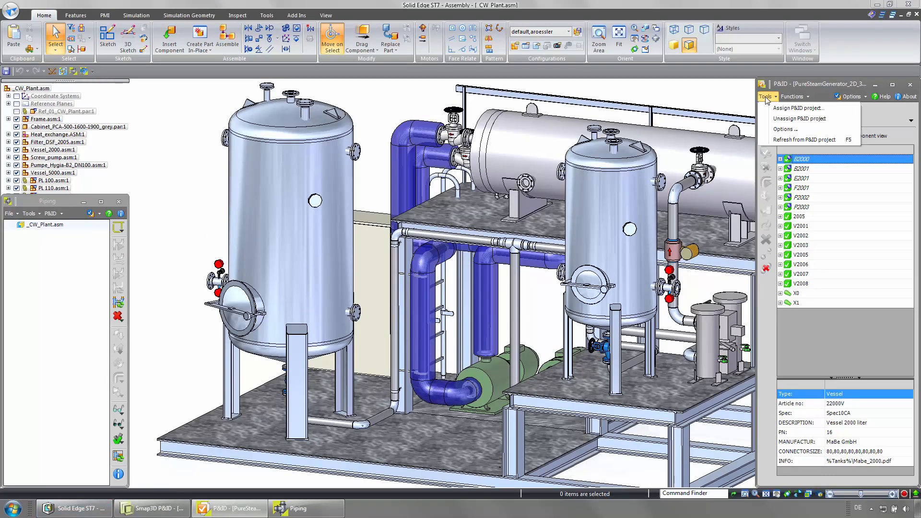
{"action": "left_click", "coordinate": [793, 141]}
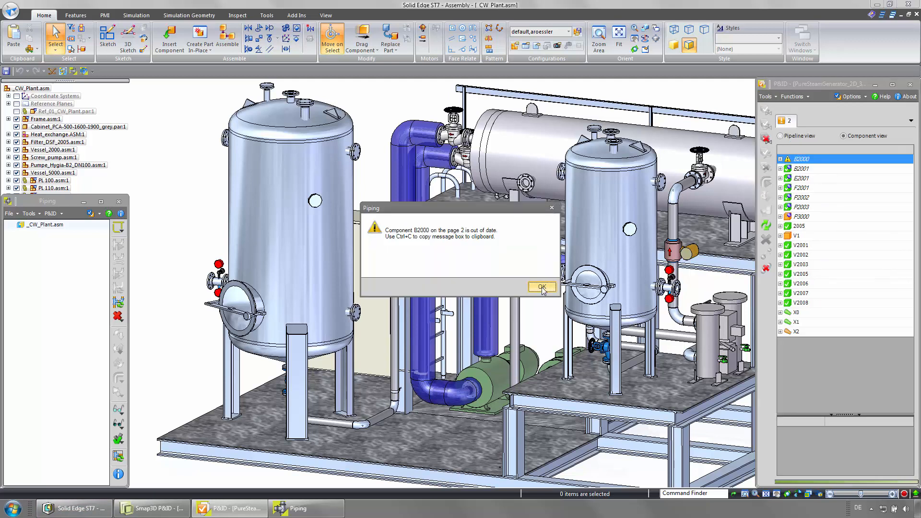
{"action": "left_click", "coordinate": [542, 287]}
- Update vessel B2000's component information in CAD
{"action": "right_click", "coordinate": [808, 162]}
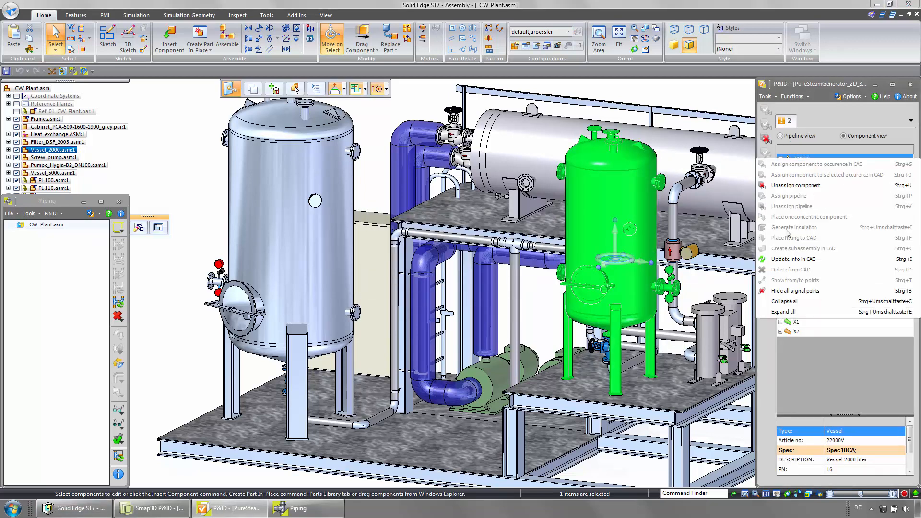
{"action": "left_click", "coordinate": [784, 261]}
- Switch to the pipeline view and select pump P3000 under pipeline PL 300_100
{"action": "left_click", "coordinate": [806, 218]}
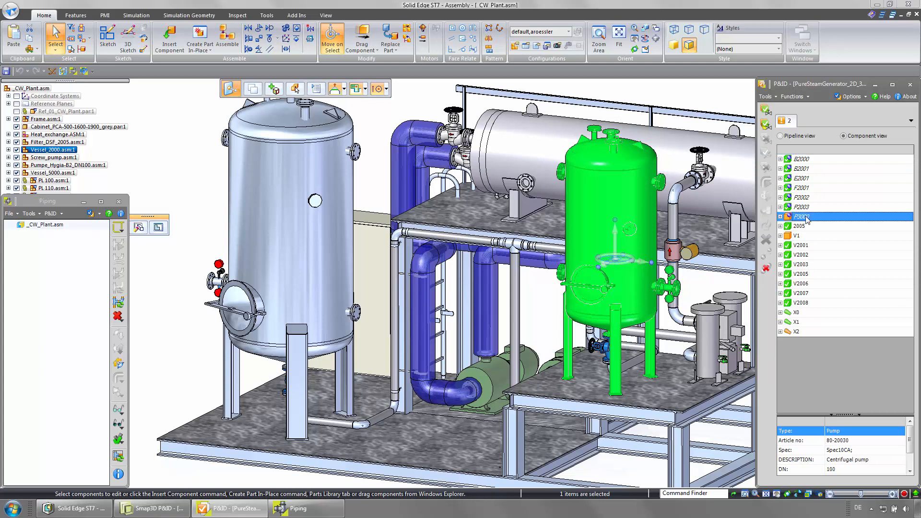
{"action": "left_click", "coordinate": [804, 236]}
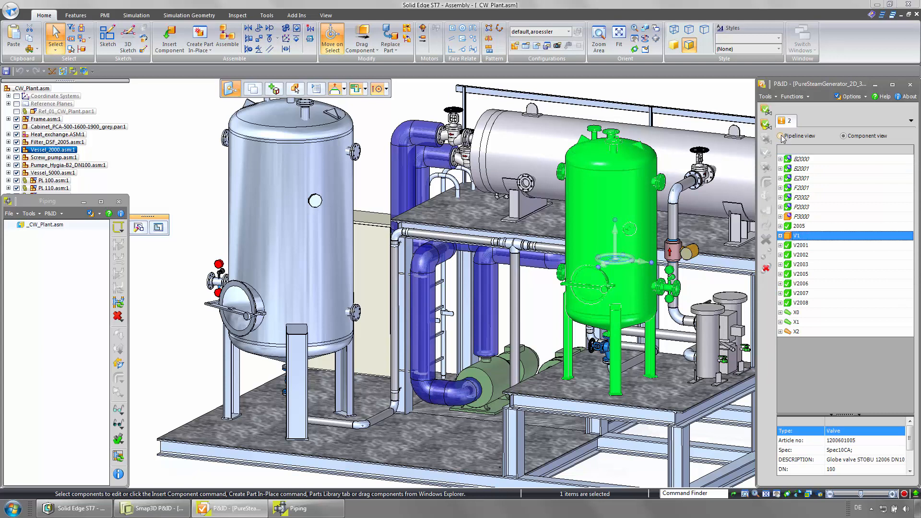
{"action": "left_click", "coordinate": [780, 136]}
{"action": "left_click", "coordinate": [780, 226]}
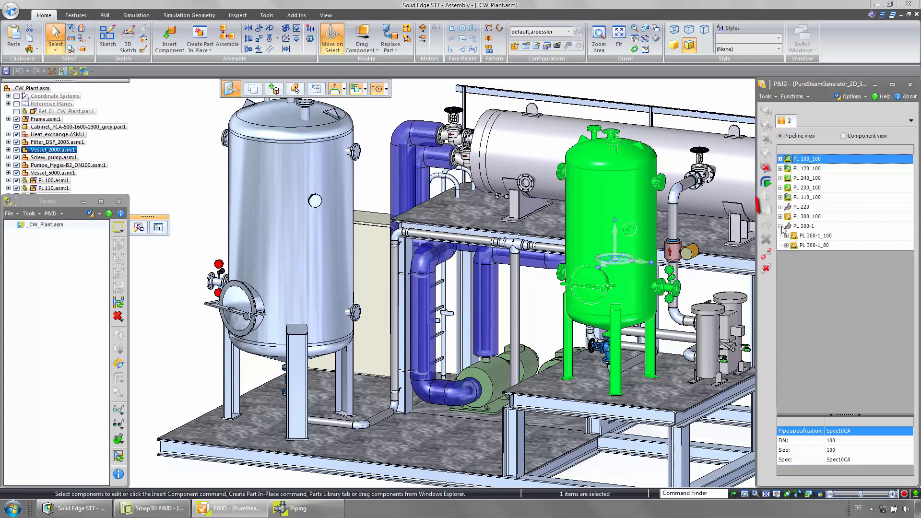
{"action": "left_click", "coordinate": [780, 216]}
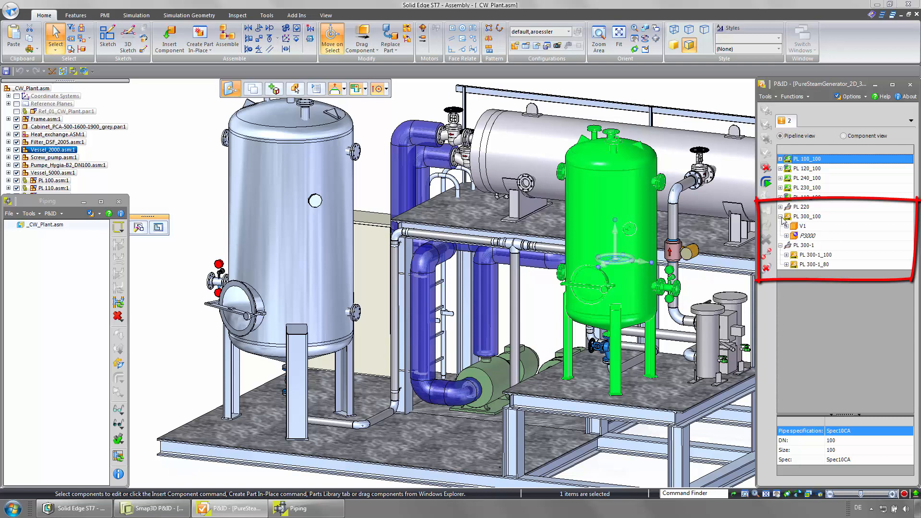
{"action": "left_click", "coordinate": [806, 236]}
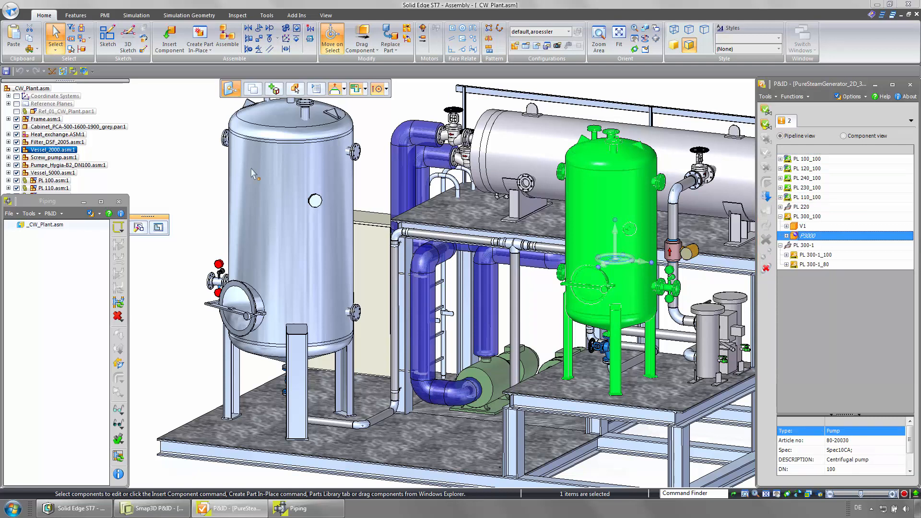
- Place a Centrifugal pump DN100 from PartFinder onto the lower frame plate
{"action": "left_click", "coordinate": [62, 71]}
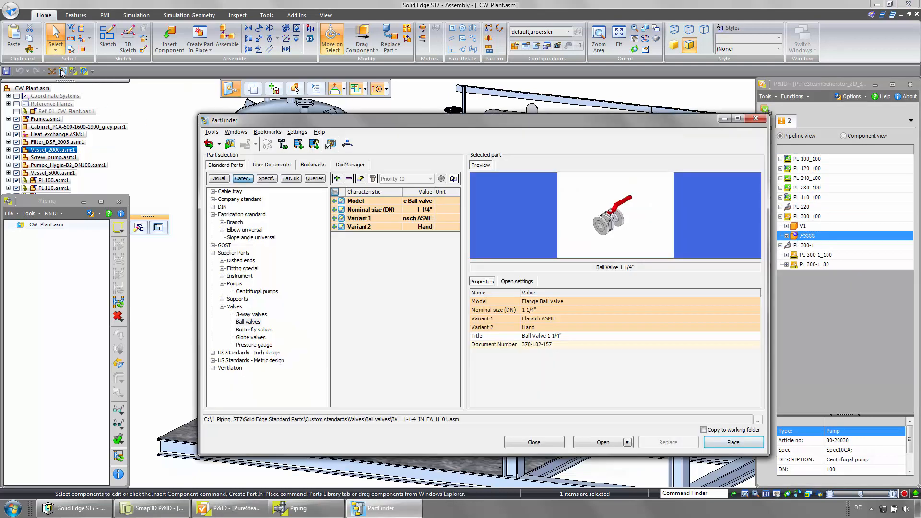
{"action": "left_click", "coordinate": [260, 291]}
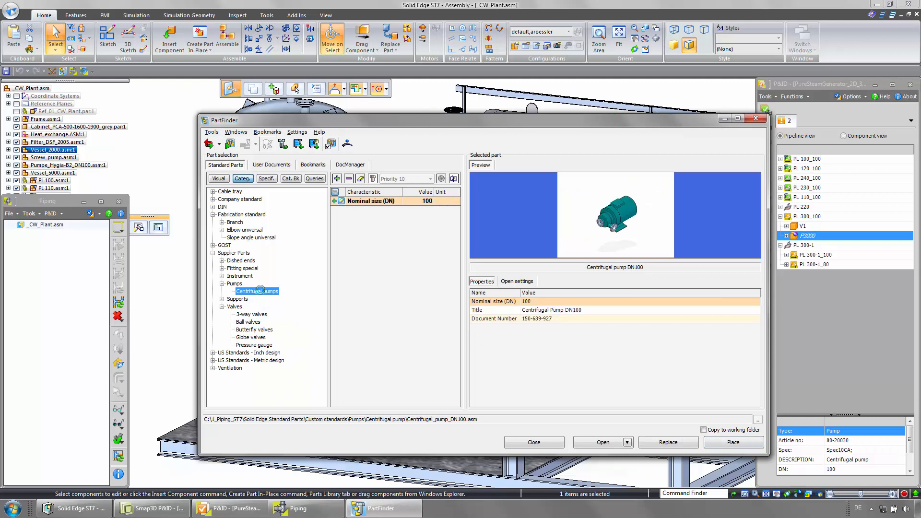
{"action": "left_click", "coordinate": [724, 442]}
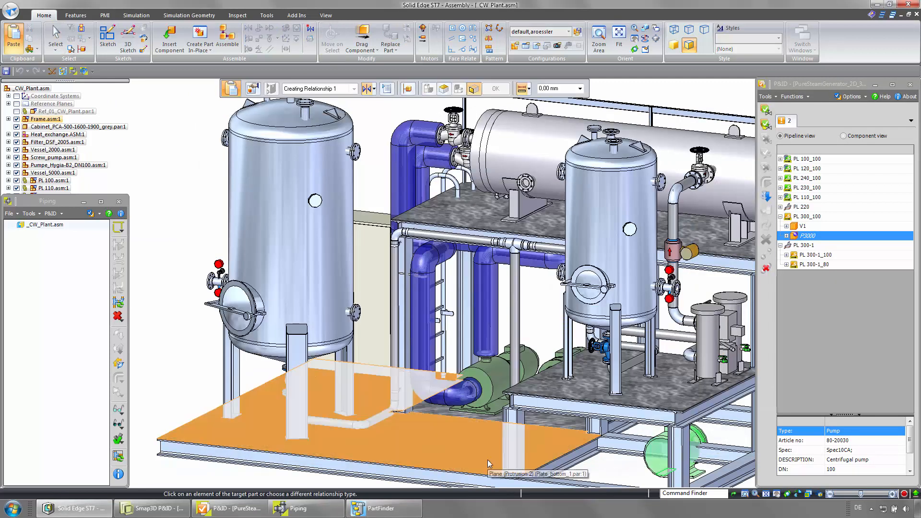
{"action": "left_click", "coordinate": [487, 459]}
{"action": "left_click", "coordinate": [485, 458]}
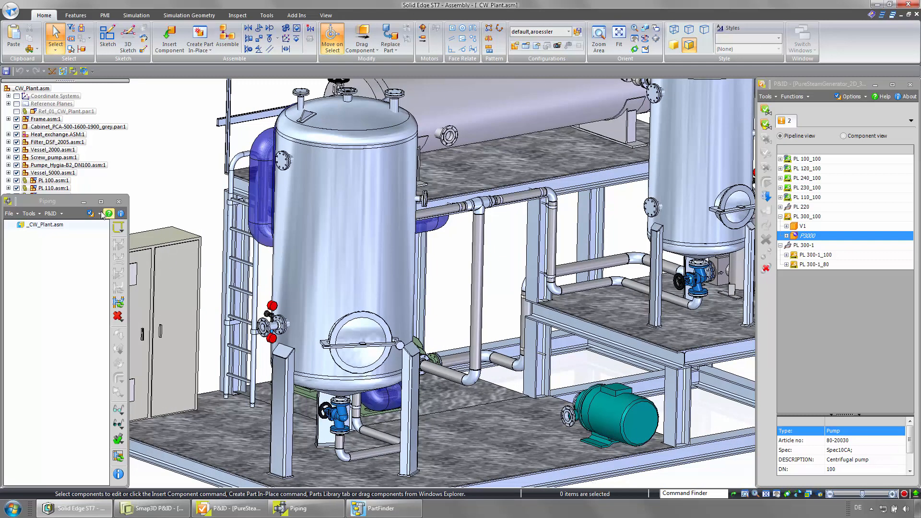
{"action": "left_click", "coordinate": [83, 202]}
- Assign P&ID component P3000 to the placed centrifugal pump occurrence
{"action": "left_click", "coordinate": [69, 226]}
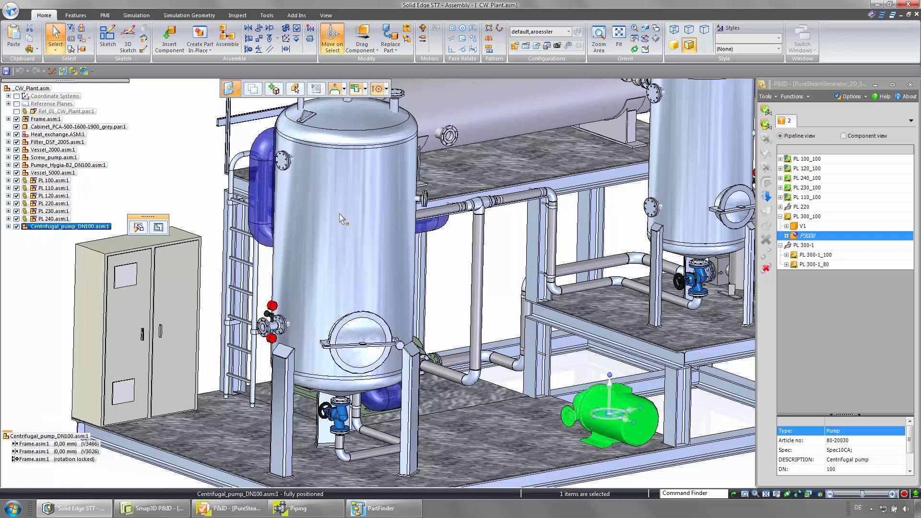
{"action": "right_click", "coordinate": [797, 235]}
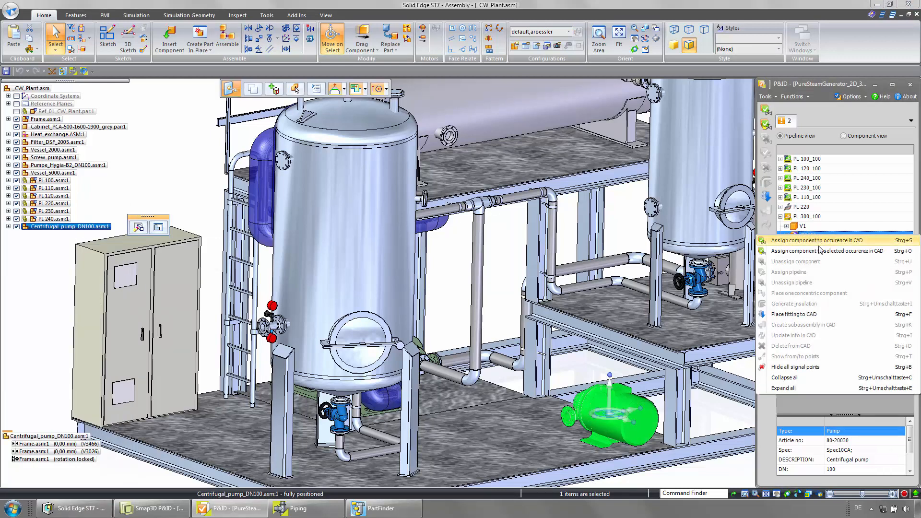
{"action": "left_click", "coordinate": [821, 255]}
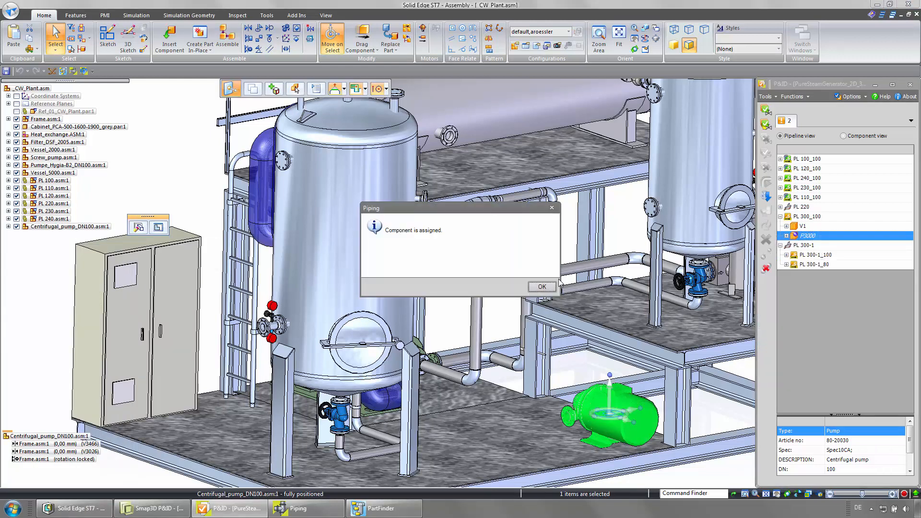
{"action": "left_click", "coordinate": [542, 286]}
- Show the from/to points of pipeline PL 300_100 and create its subassembly in CAD
{"action": "left_click", "coordinate": [809, 216]}
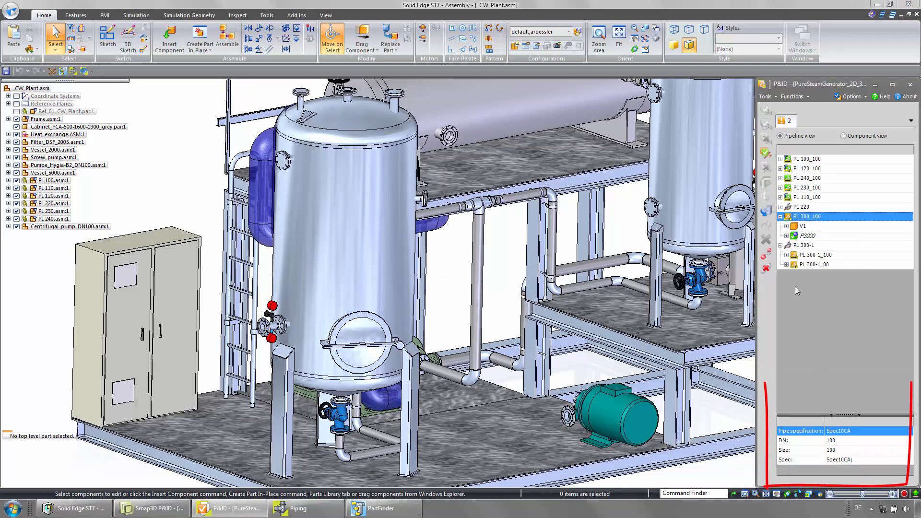
{"action": "left_click", "coordinate": [768, 254]}
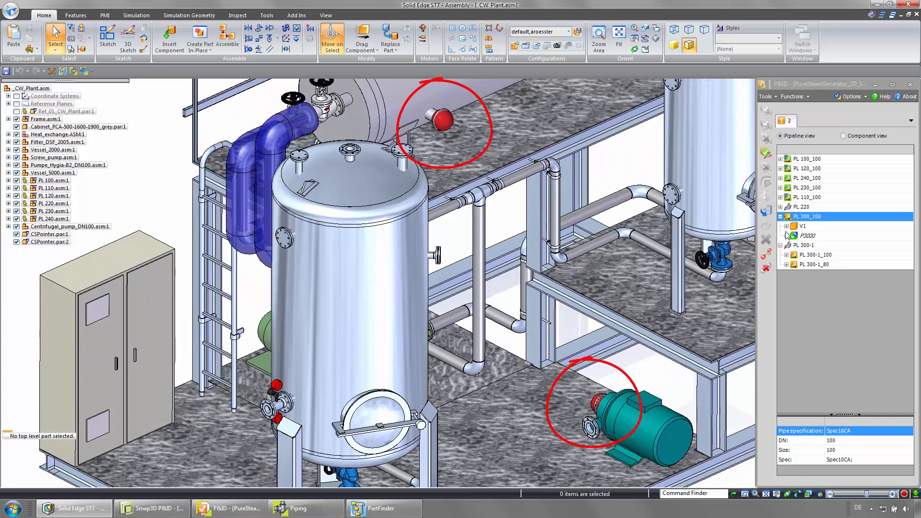
{"action": "right_click", "coordinate": [806, 217]}
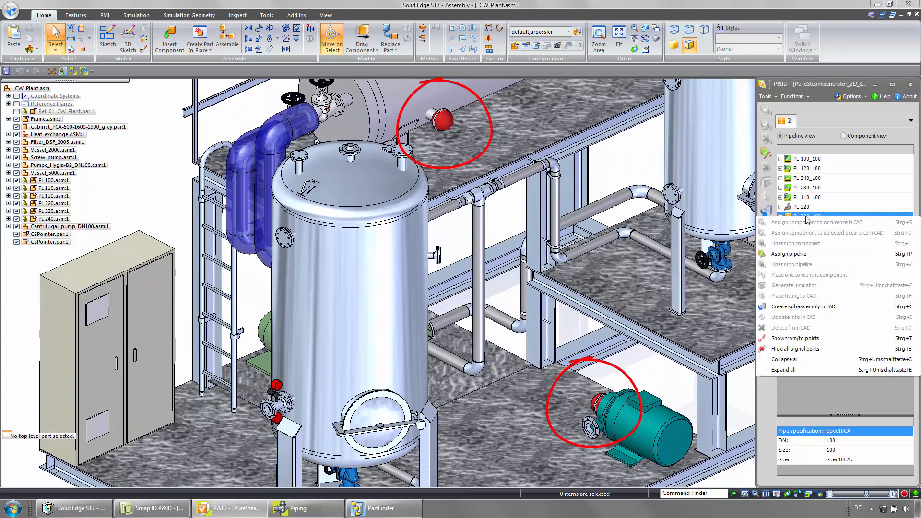
{"action": "left_click", "coordinate": [802, 305]}
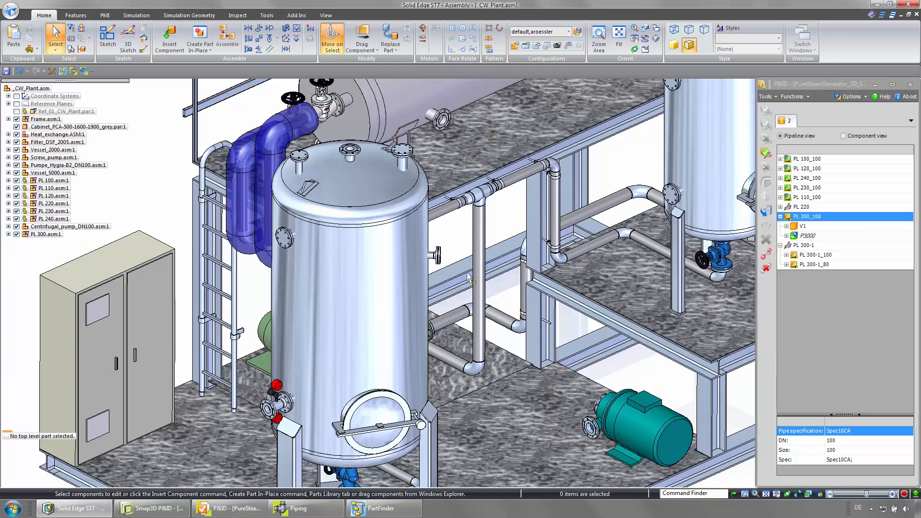
- Edit the PL 300 subassembly in XpresRoute and route a PathXpres path from the heat exchanger flange to pump P3000's flange
{"action": "double_click", "coordinate": [67, 234]}
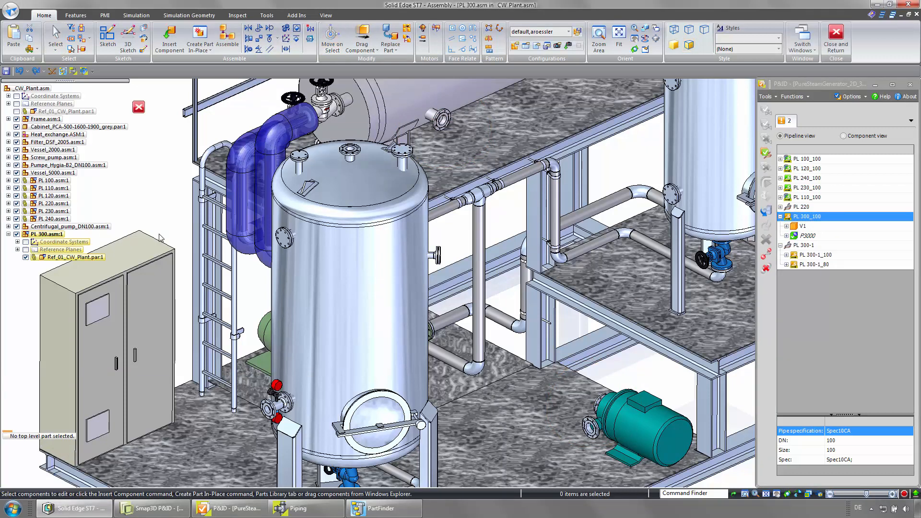
{"action": "left_click", "coordinate": [52, 71]}
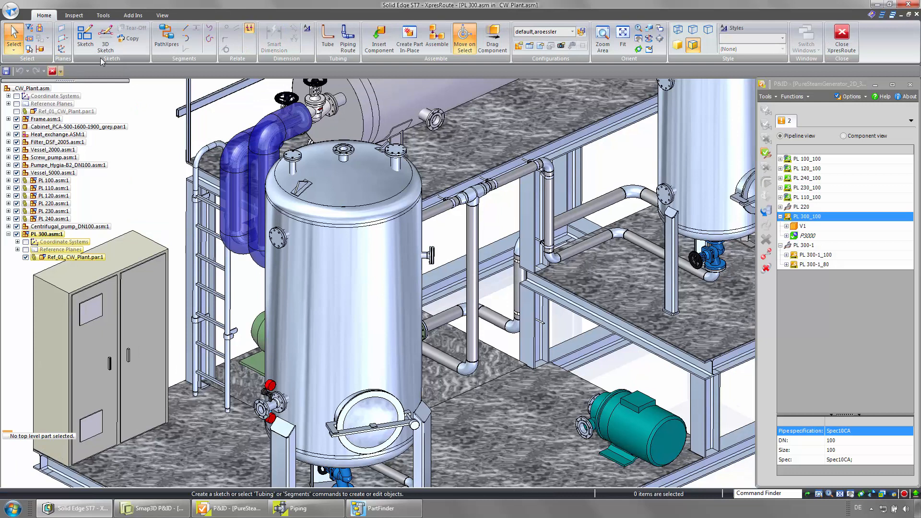
{"action": "left_click", "coordinate": [166, 36]}
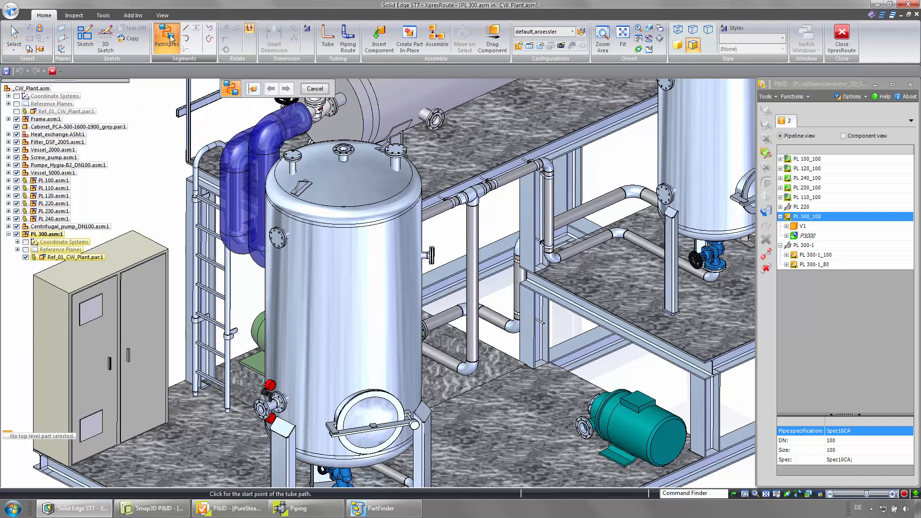
{"action": "left_click", "coordinate": [434, 121]}
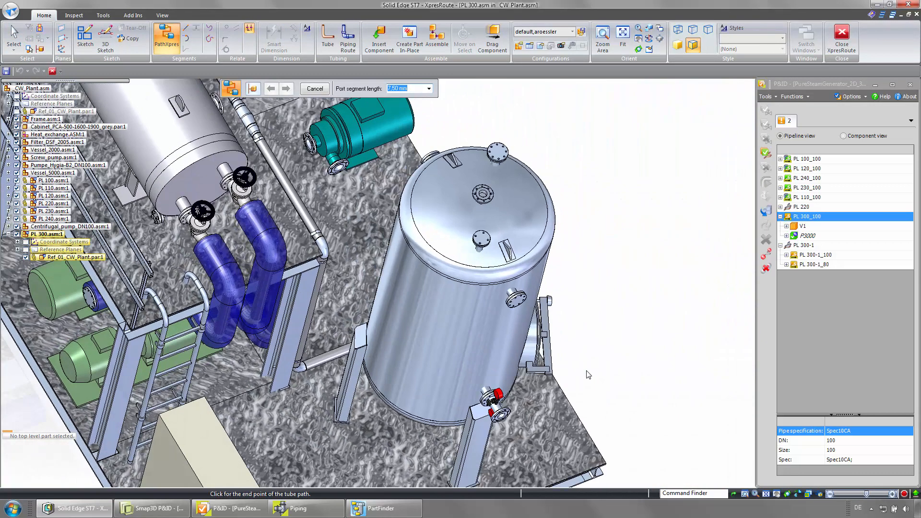
{"action": "left_click", "coordinate": [310, 145]}
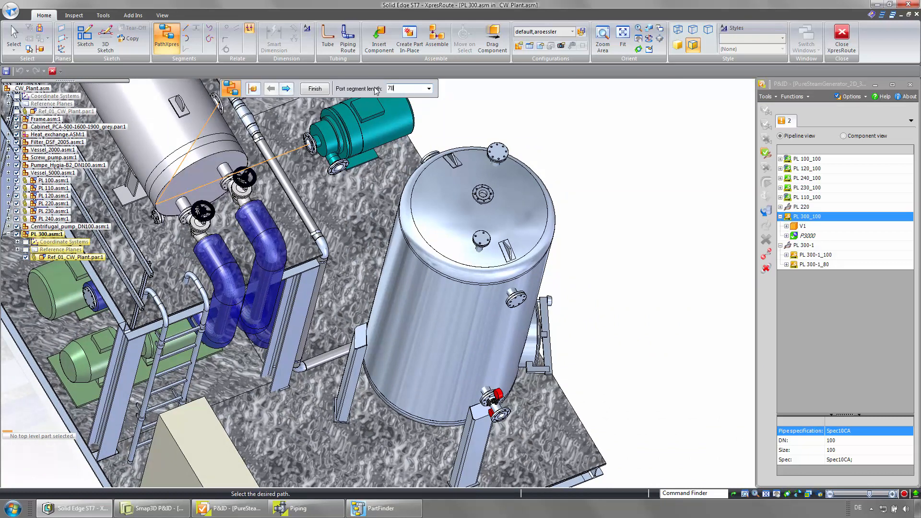
{"action": "key", "text": "Return"}
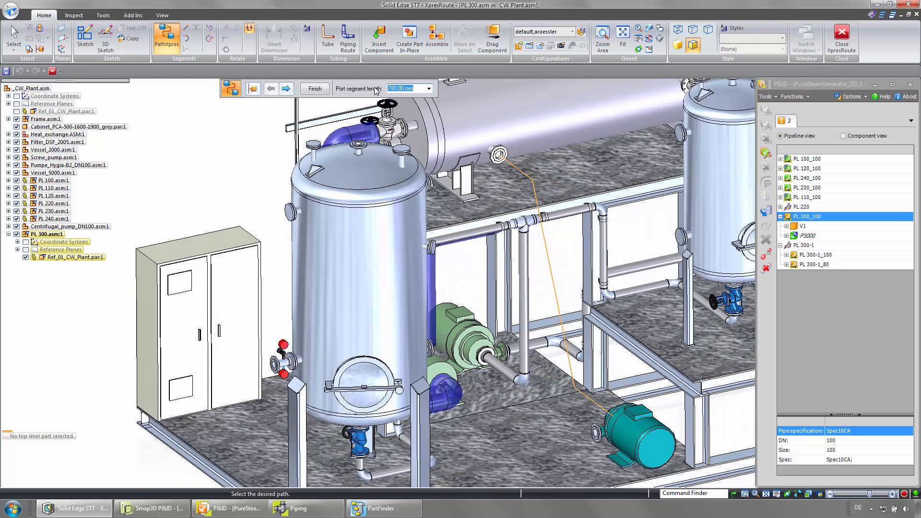
{"action": "left_click", "coordinate": [288, 89]}
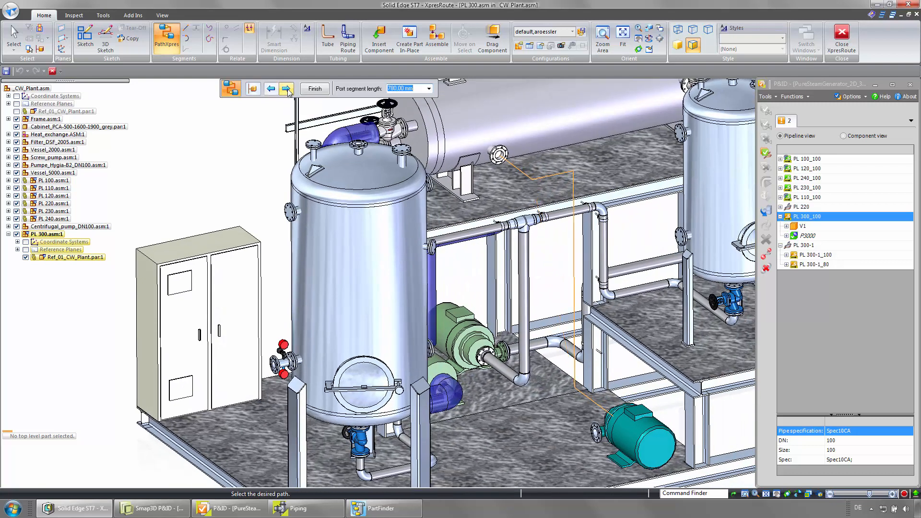
- Finish the PathXpres path and sketch a second line route from the pump's flange up and across to the vessel's top nozzle
{"action": "left_click", "coordinate": [316, 89]}
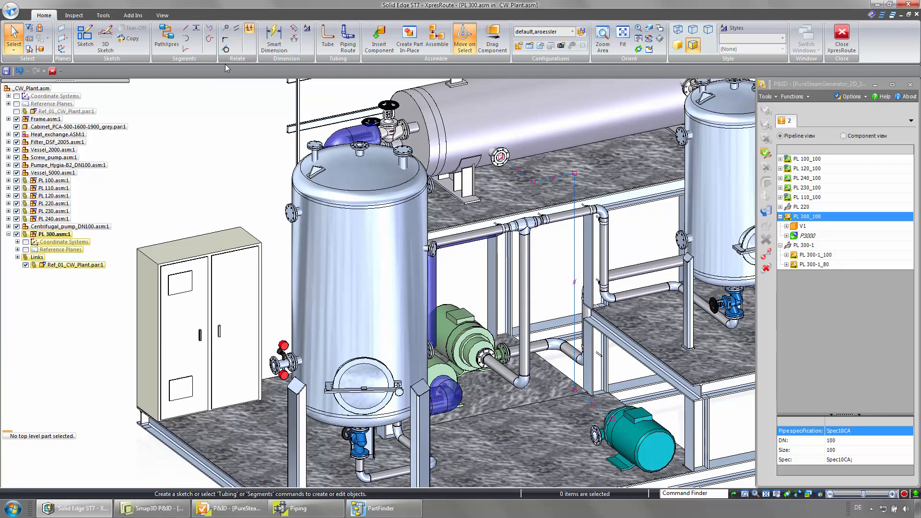
{"action": "left_click", "coordinate": [186, 30]}
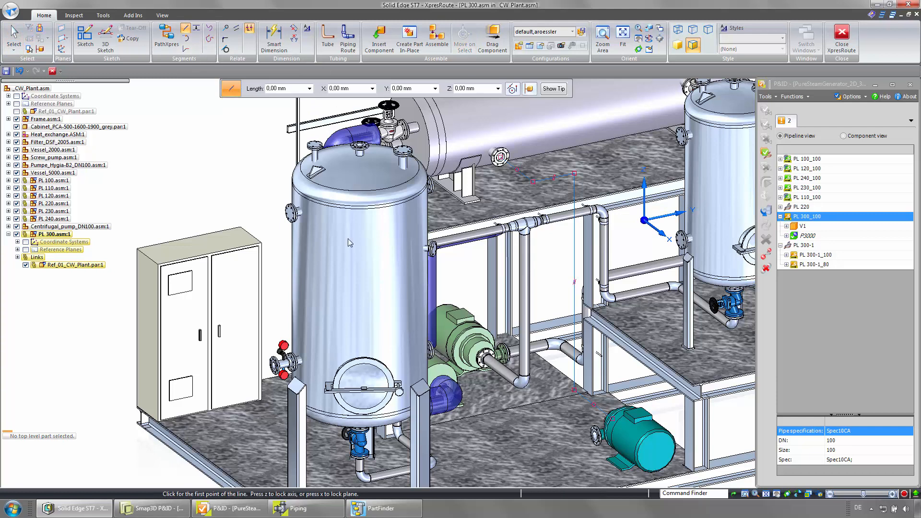
{"action": "left_click", "coordinate": [591, 447]}
{"action": "left_click", "coordinate": [559, 448]}
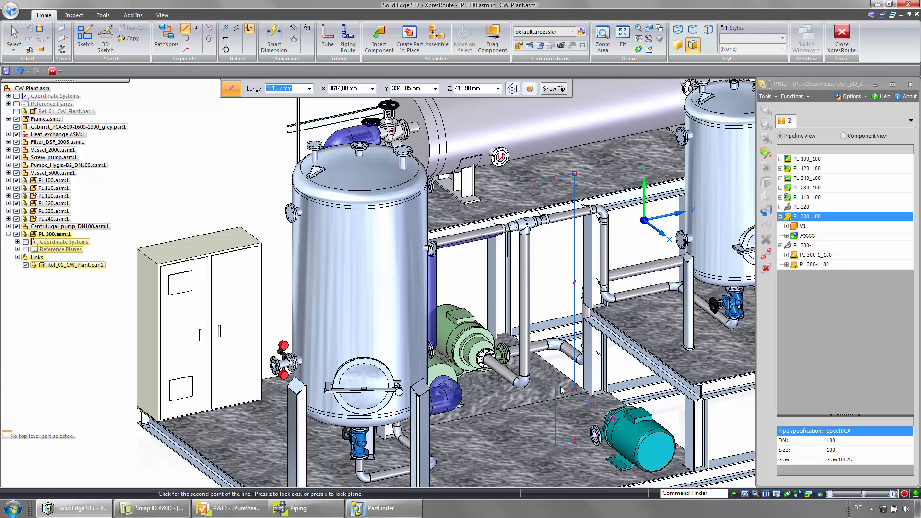
{"action": "left_click", "coordinate": [557, 372]}
{"action": "left_click", "coordinate": [631, 366]}
{"action": "left_click", "coordinate": [573, 314]}
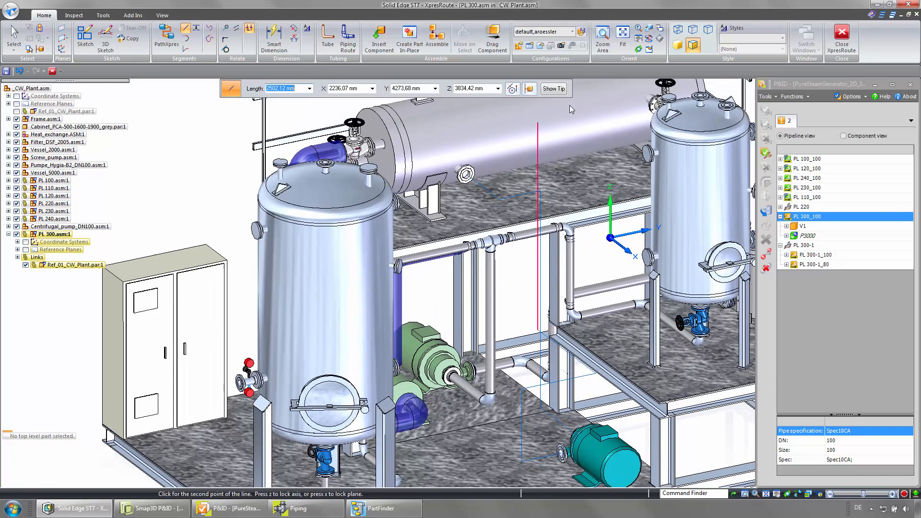
{"action": "middle_click_drag", "start_coordinate": [569, 105], "coordinate": [482, 206], "text": "shift"}
{"action": "left_click", "coordinate": [490, 138]}
{"action": "key", "text": "z"}
{"action": "left_click", "coordinate": [566, 118]}
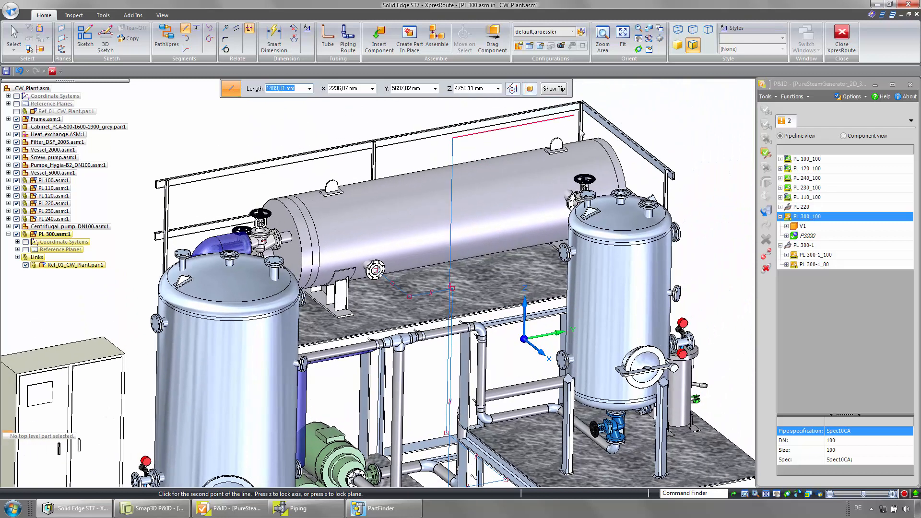
{"action": "left_click", "coordinate": [622, 193]}
{"action": "left_click", "coordinate": [621, 193]}
{"action": "key", "text": "Escape"}
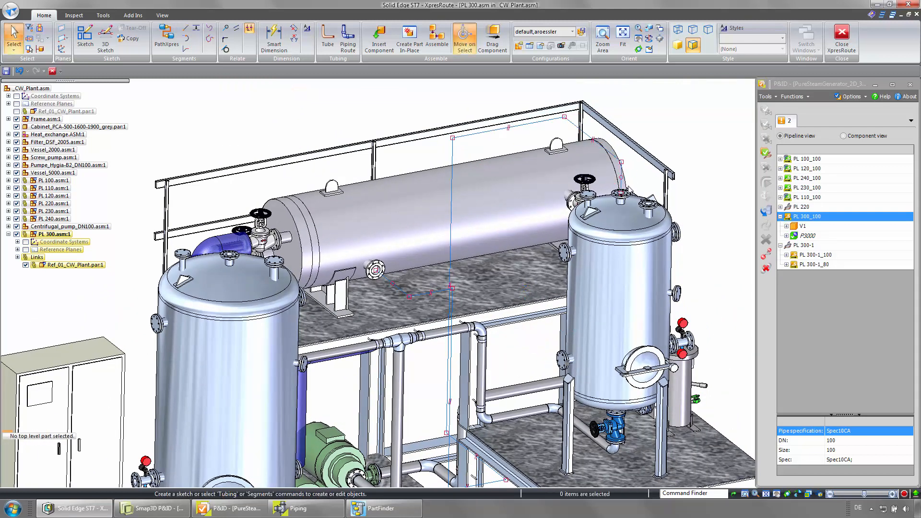
- Dimension the vertical segment above the vessel nozzle to 350 mm
{"action": "right_click_drag", "start_coordinate": [639, 174], "coordinate": [619, 173]}
{"action": "left_click", "coordinate": [623, 174]}
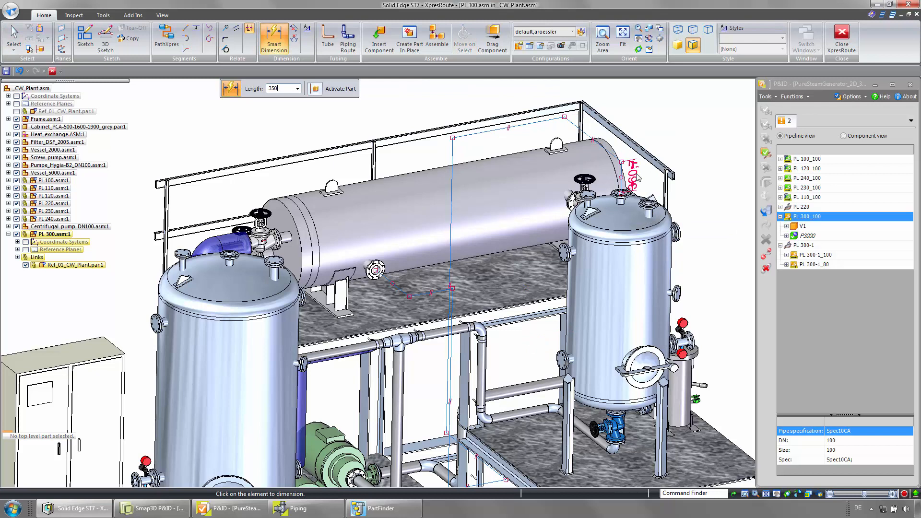
{"action": "key", "text": "Return"}
- Dimension the vertical segment at the pump to 850 mm and the adjoining horizontal segment to 125 mm
{"action": "scroll", "coordinate": [638, 177], "scroll_direction": "down", "scroll_amount": 3}
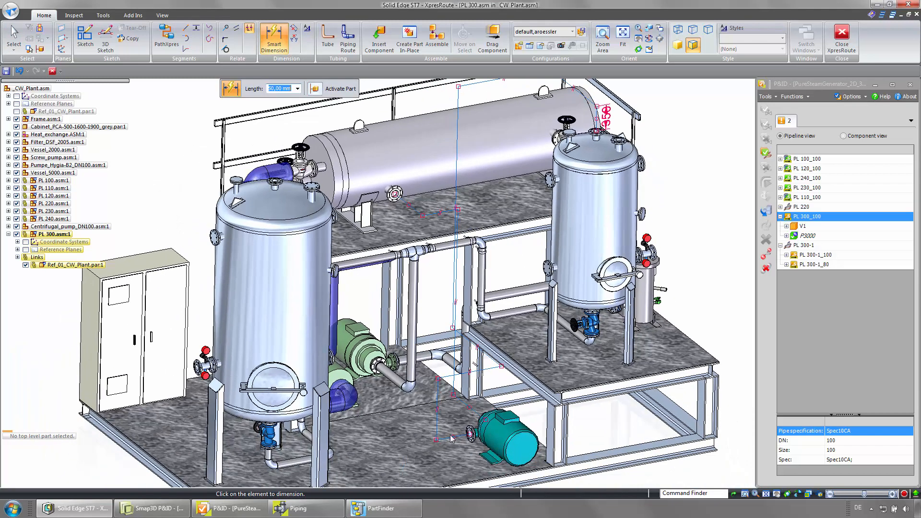
{"action": "left_click", "coordinate": [451, 436]}
{"action": "type", "text": "850"}
{"action": "key", "text": "Return"}
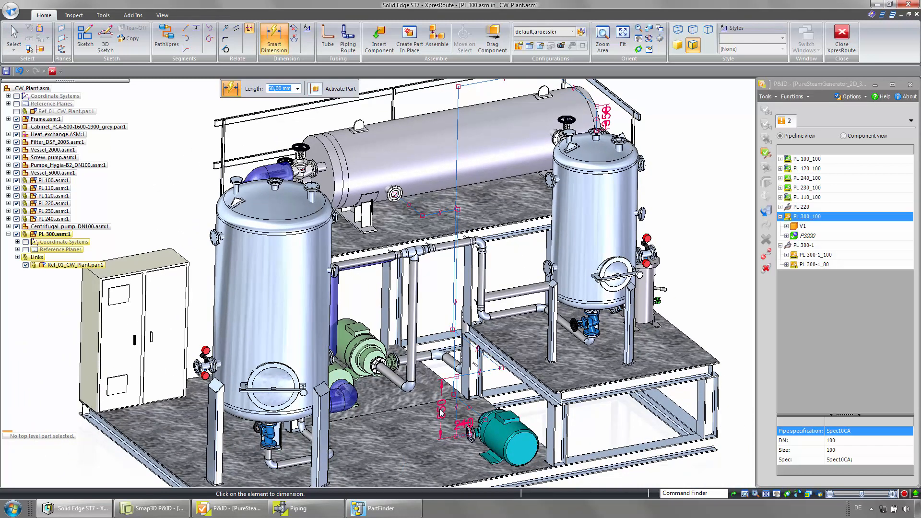
{"action": "left_click", "coordinate": [485, 360]}
{"action": "type", "text": "125"}
{"action": "key", "text": "Escape"}
- Assign pipeline PL 300_100 to path_01 in the Piping tree
{"action": "middle_click_drag", "start_coordinate": [508, 258], "coordinate": [309, 501]}
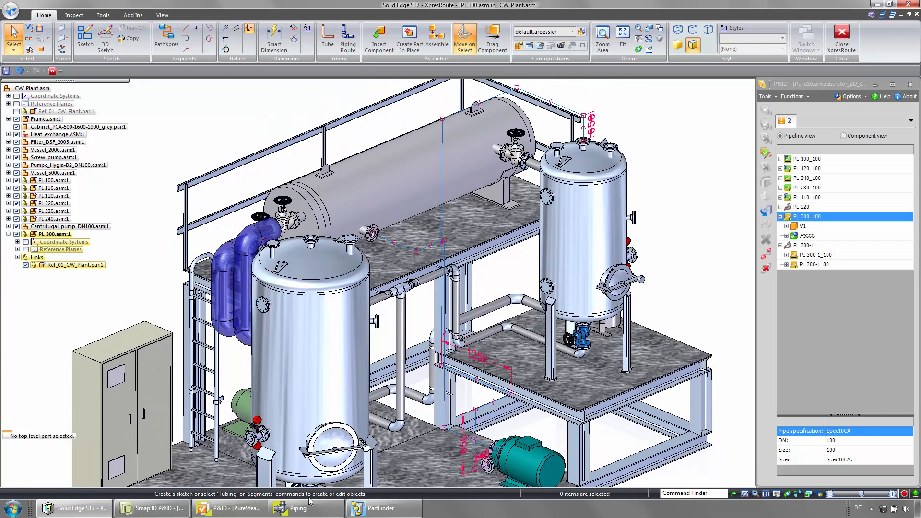
{"action": "left_click", "coordinate": [310, 504]}
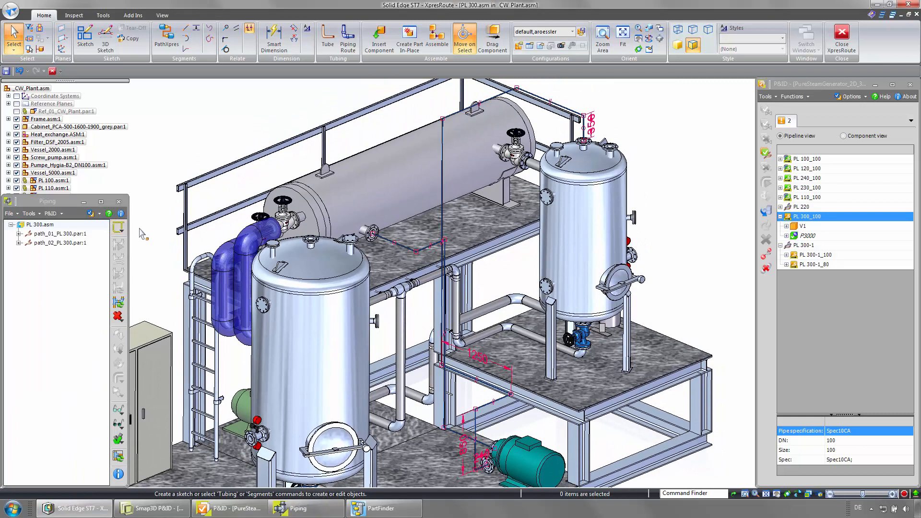
{"action": "right_click", "coordinate": [814, 224]}
{"action": "left_click", "coordinate": [818, 254]}
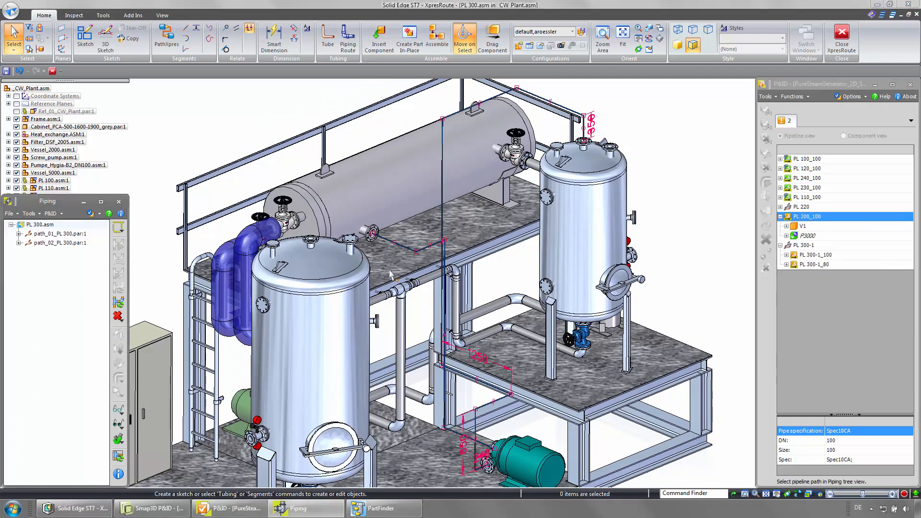
{"action": "left_click", "coordinate": [67, 235]}
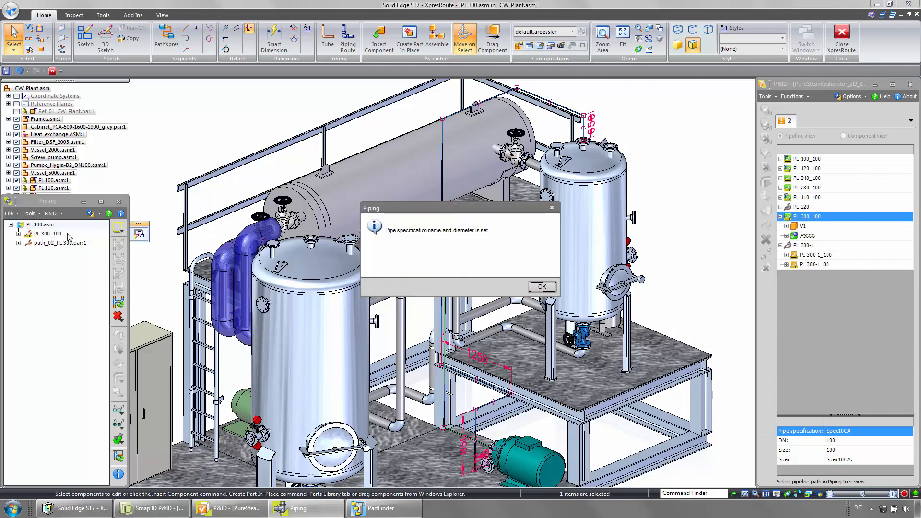
{"action": "left_click", "coordinate": [541, 287]}
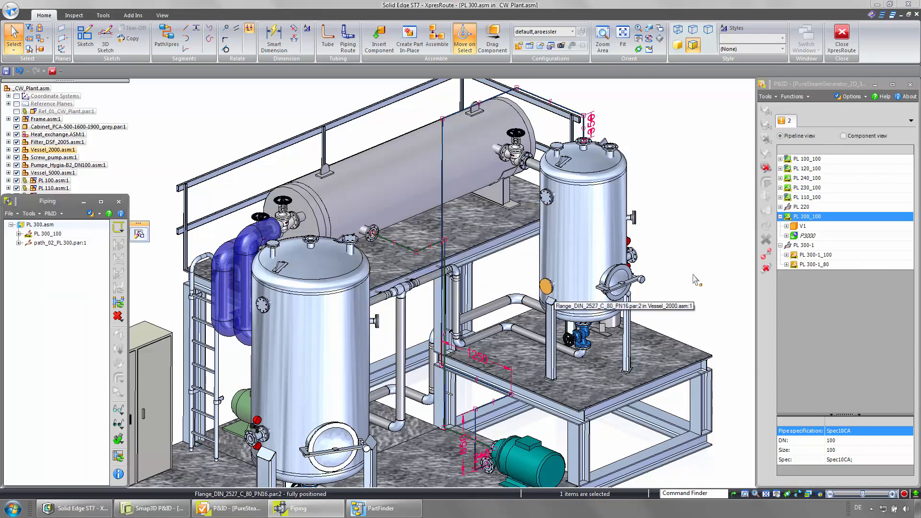
- Assign pipeline PL 300-1_100 to path_02 and generate the pipes for the PL 300 assembly
{"action": "right_click", "coordinate": [803, 257]}
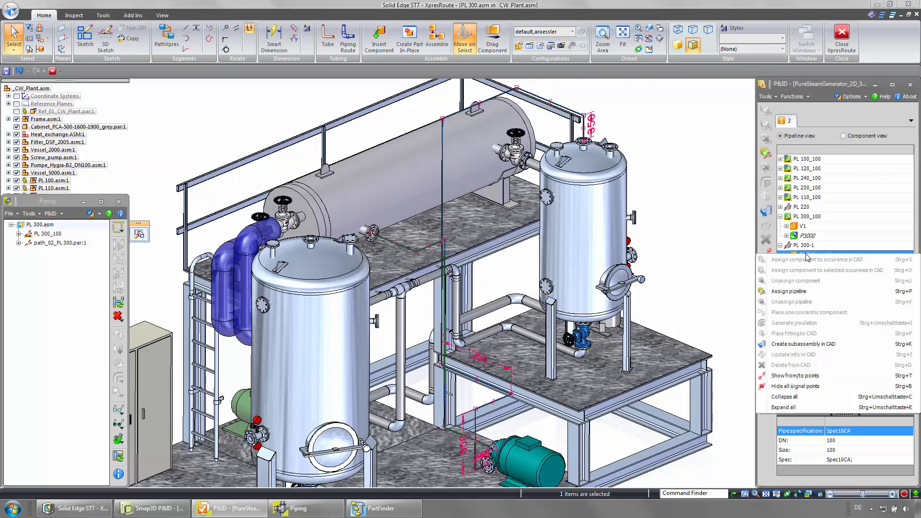
{"action": "left_click", "coordinate": [782, 291]}
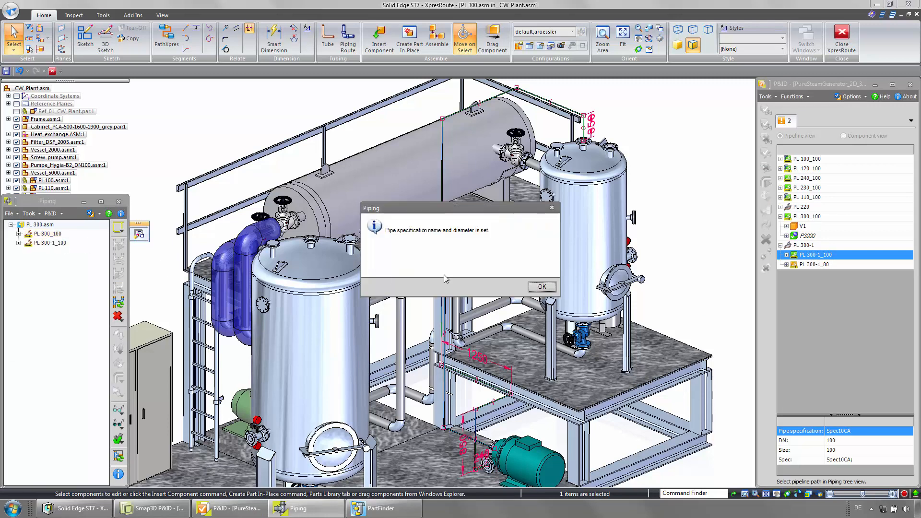
{"action": "left_click", "coordinate": [540, 287]}
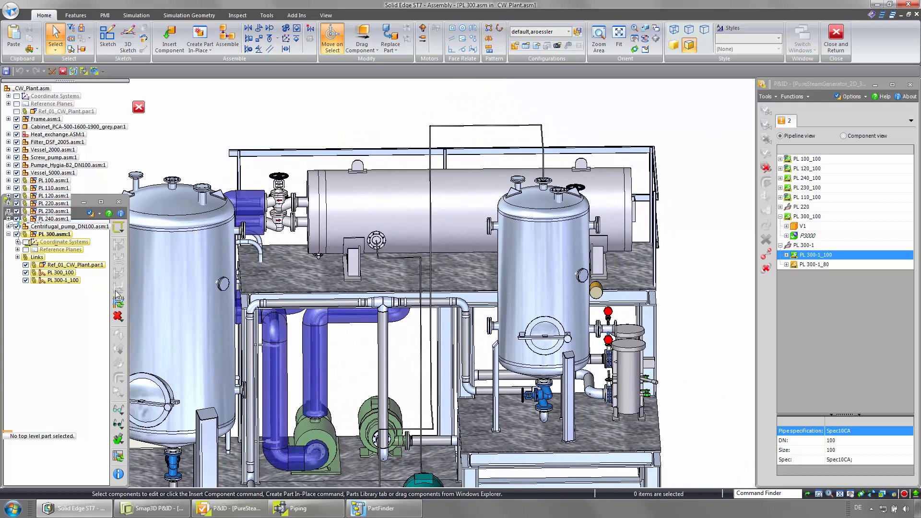
{"action": "left_click", "coordinate": [119, 260]}
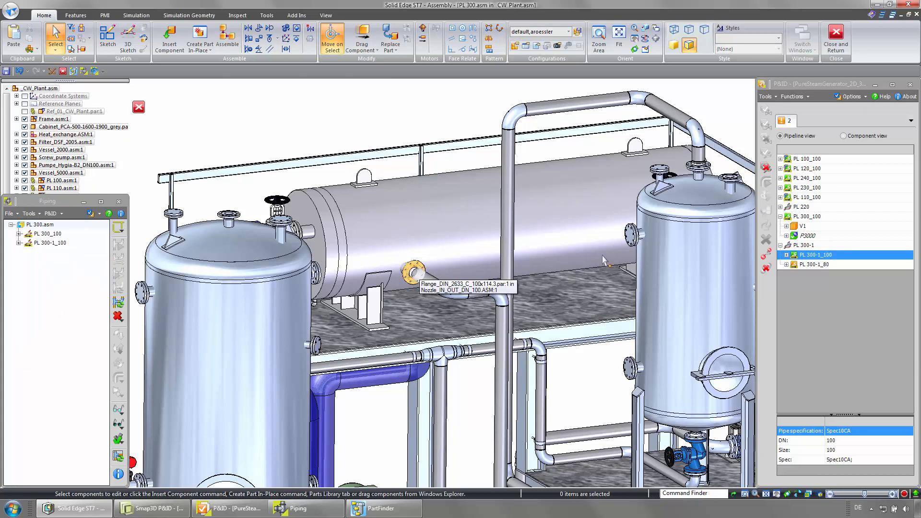
- Place valve V1 into CAD at the heat exchanger nozzle flange, mating it to the pipe flange
{"action": "right_click", "coordinate": [752, 242]}
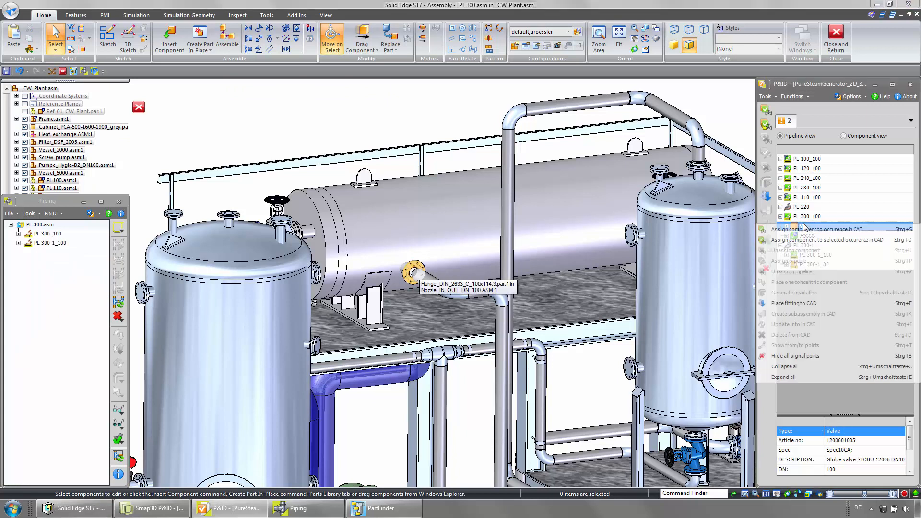
{"action": "left_click", "coordinate": [766, 304]}
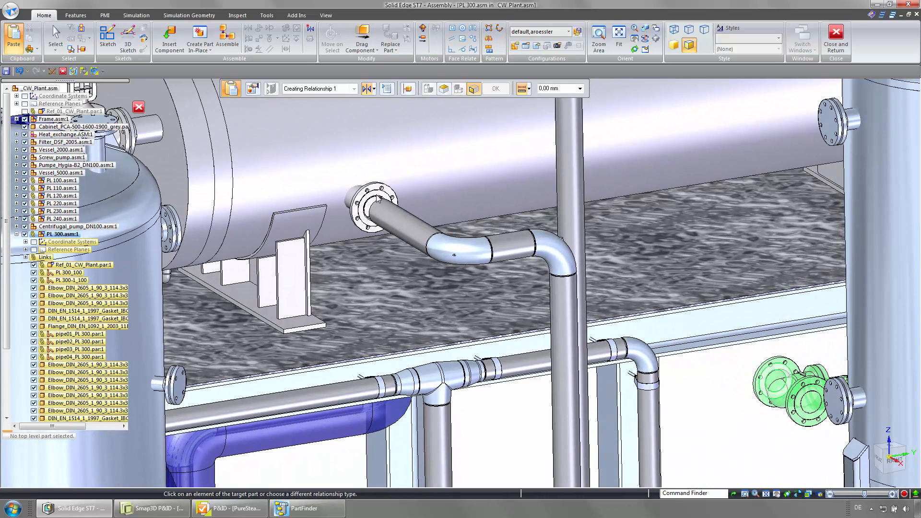
{"action": "left_click", "coordinate": [382, 199]}
{"action": "left_click", "coordinate": [397, 223]}
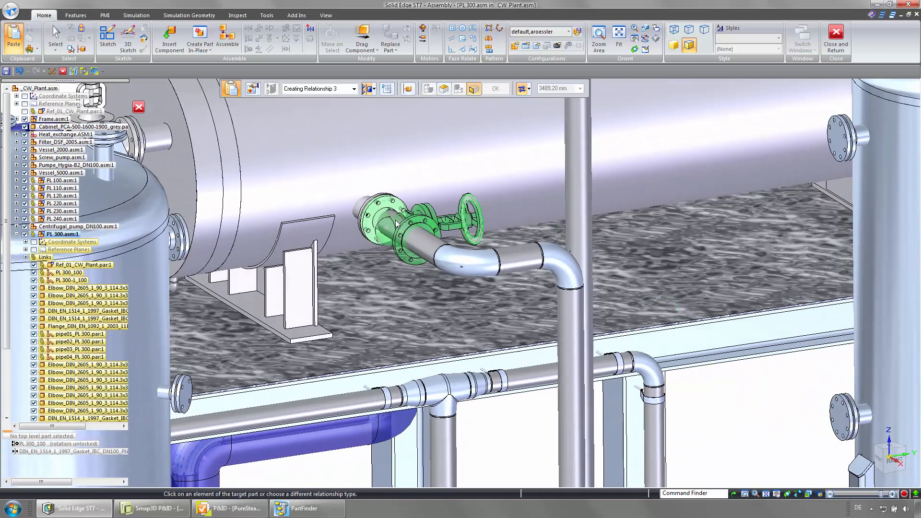
{"action": "left_click", "coordinate": [26, 250]}
{"action": "left_click", "coordinate": [64, 257]}
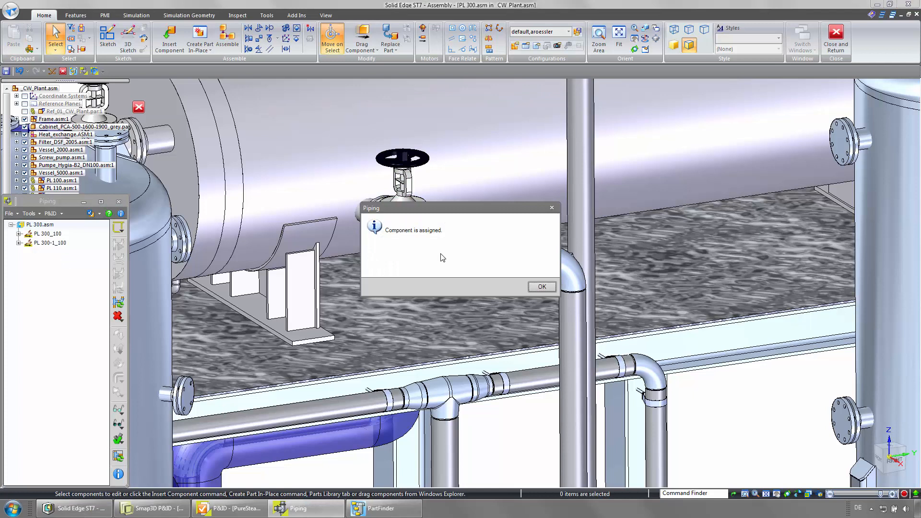
{"action": "left_click", "coordinate": [542, 287]}
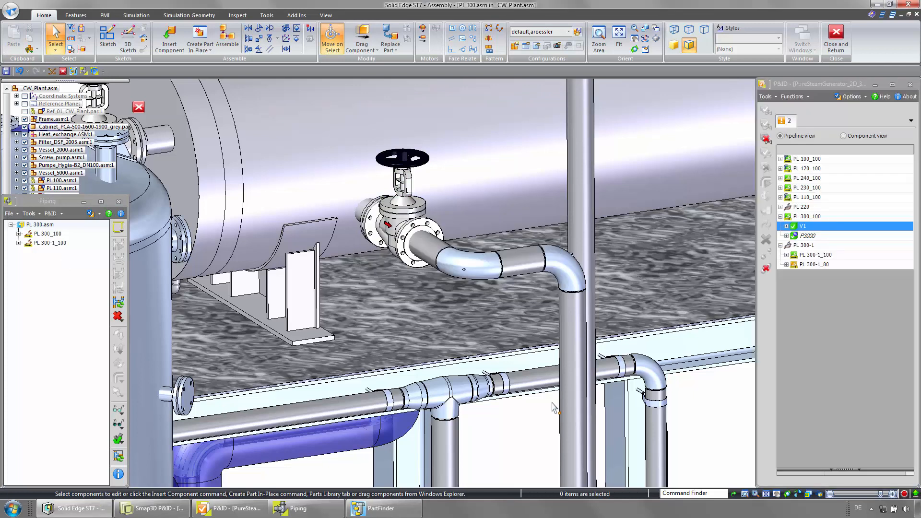
- Regenerate the PL 300_100 piping so it connects to valve V1
{"action": "left_click", "coordinate": [50, 234]}
{"action": "left_click", "coordinate": [118, 257]}
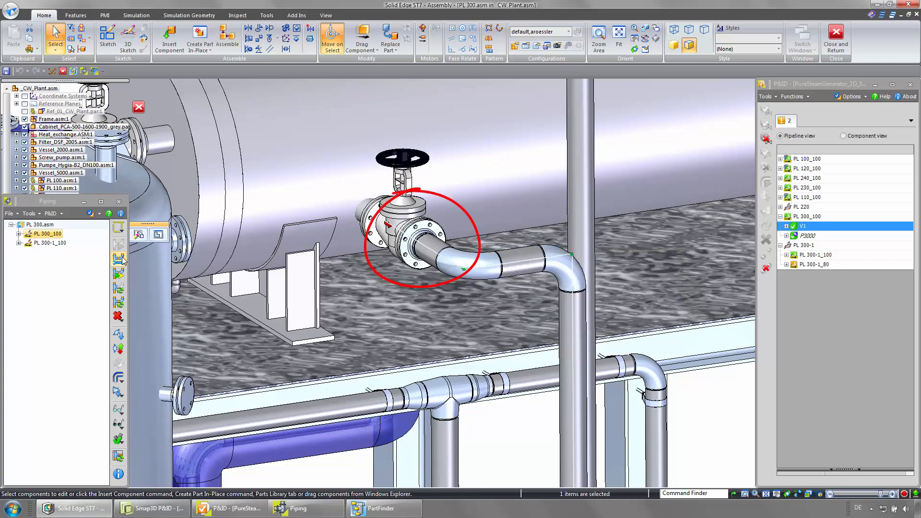
{"action": "left_click", "coordinate": [124, 260]}
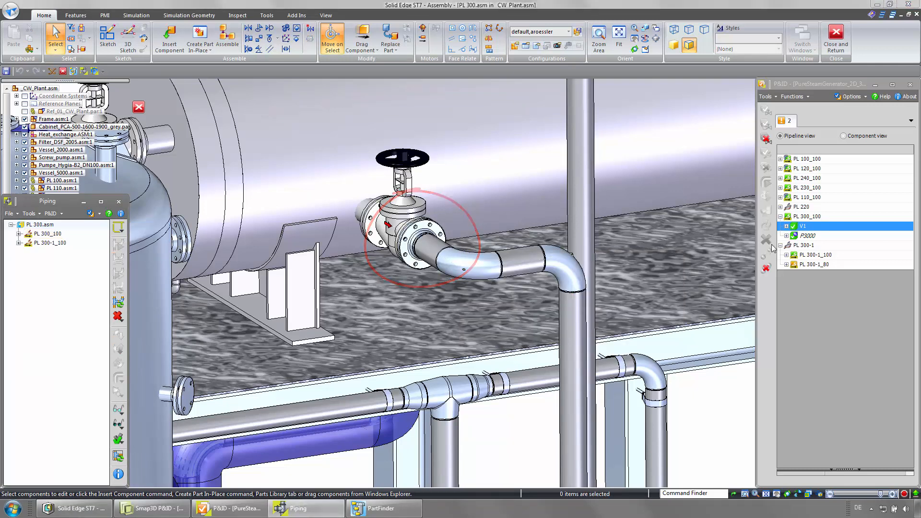
- Select component X2 under PL 300-1_100 and split the upper horizontal segment of the route
{"action": "left_click", "coordinate": [786, 255]}
{"action": "left_click", "coordinate": [807, 275]}
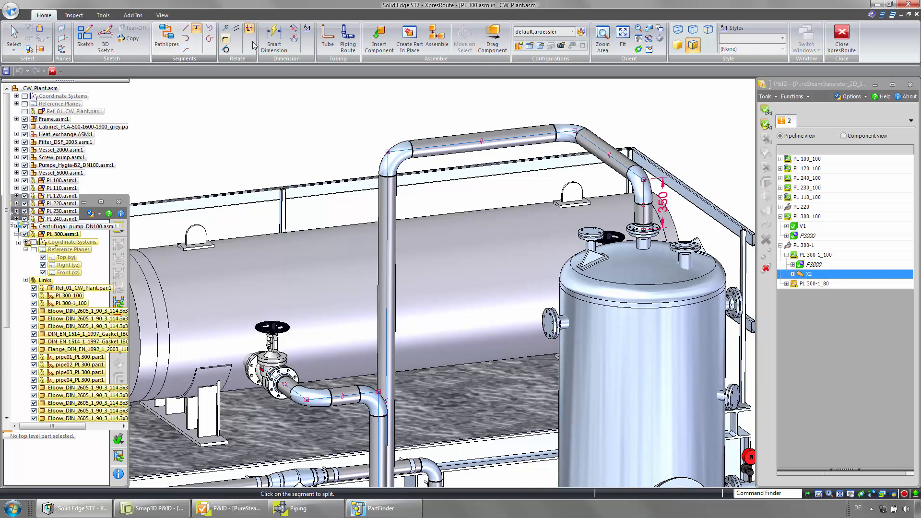
{"action": "left_click", "coordinate": [466, 146]}
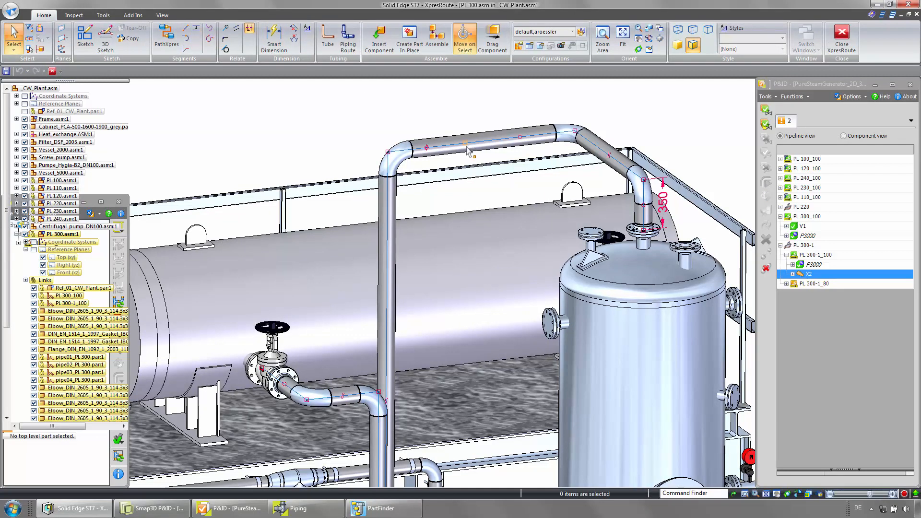
- Place X2 as a concentric component at the split point, changing pipeline part 2, then close XpresRoute
{"action": "right_click", "coordinate": [804, 274]}
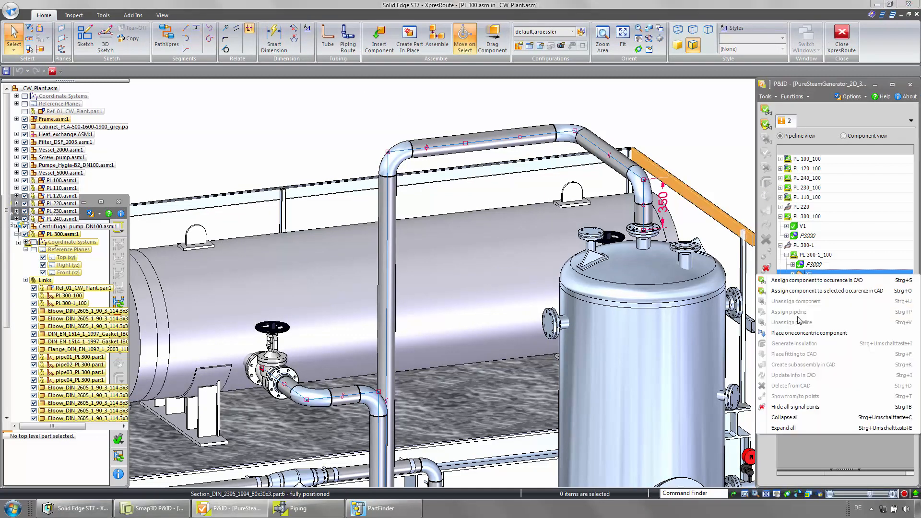
{"action": "left_click", "coordinate": [795, 334]}
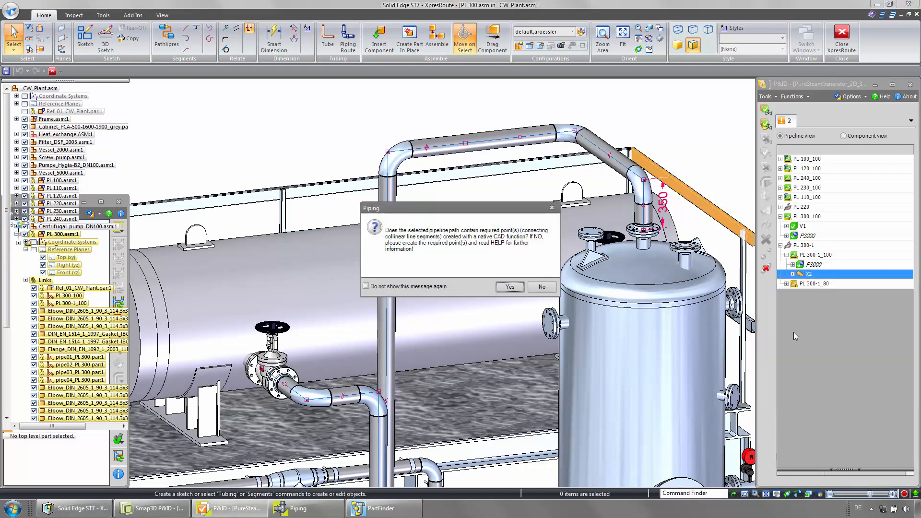
{"action": "left_click", "coordinate": [509, 287]}
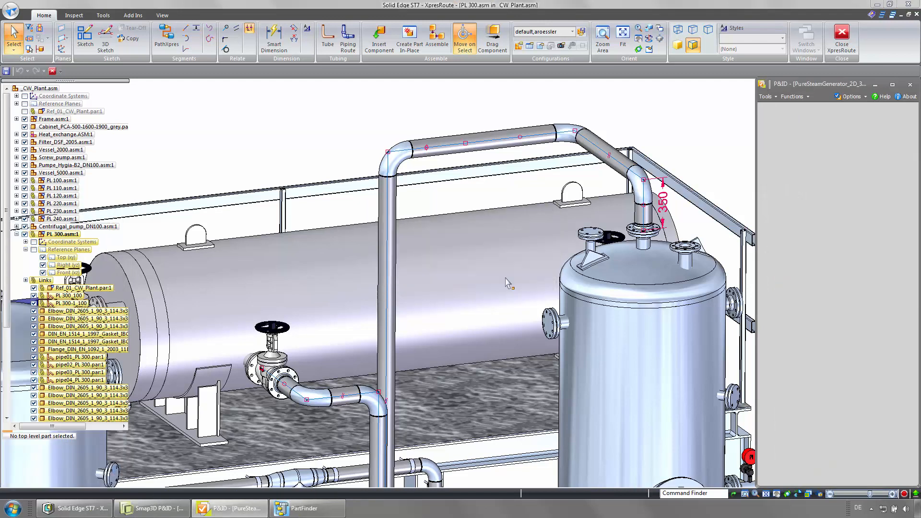
{"action": "left_click", "coordinate": [467, 146]}
{"action": "left_click", "coordinate": [401, 224]}
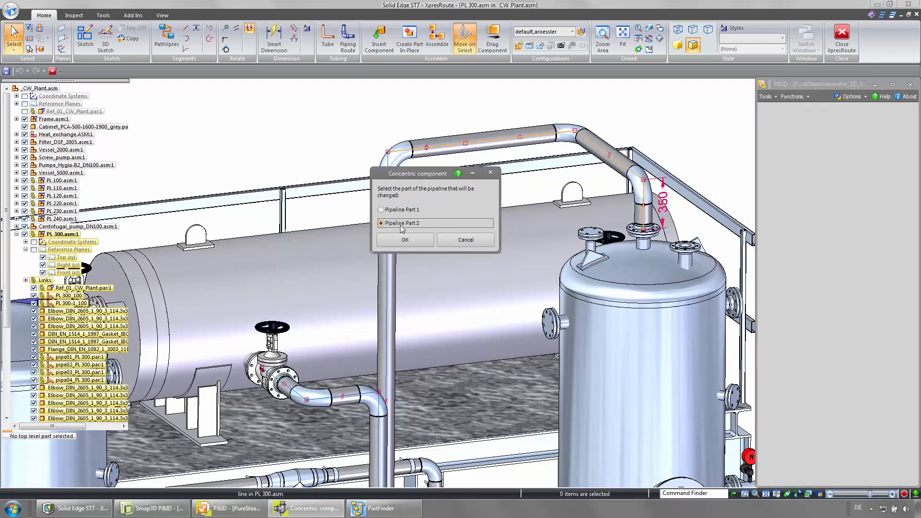
{"action": "left_click", "coordinate": [405, 239]}
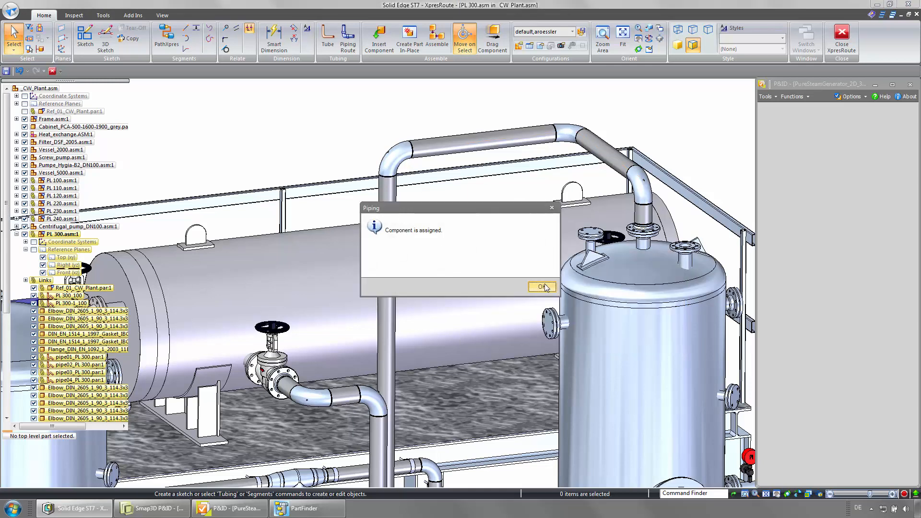
{"action": "left_click", "coordinate": [542, 287]}
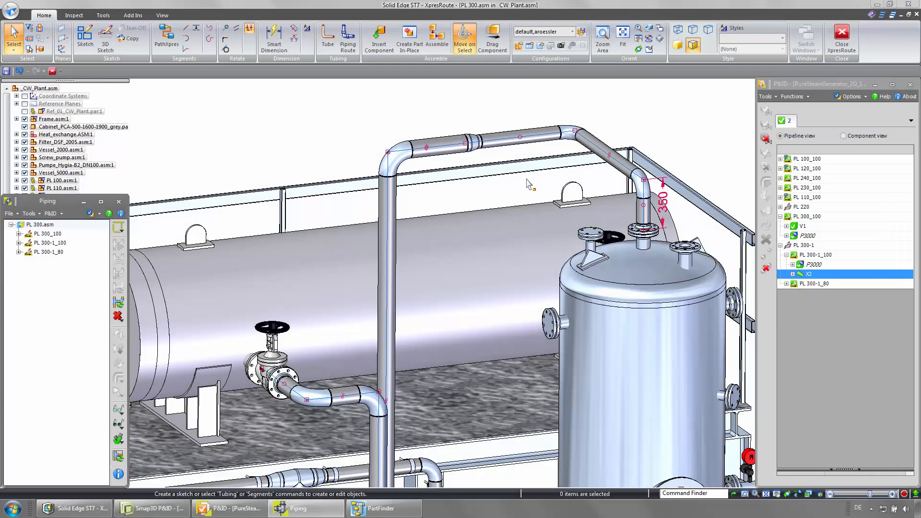
{"action": "scroll", "coordinate": [529, 185], "scroll_direction": "down", "scroll_amount": 8}
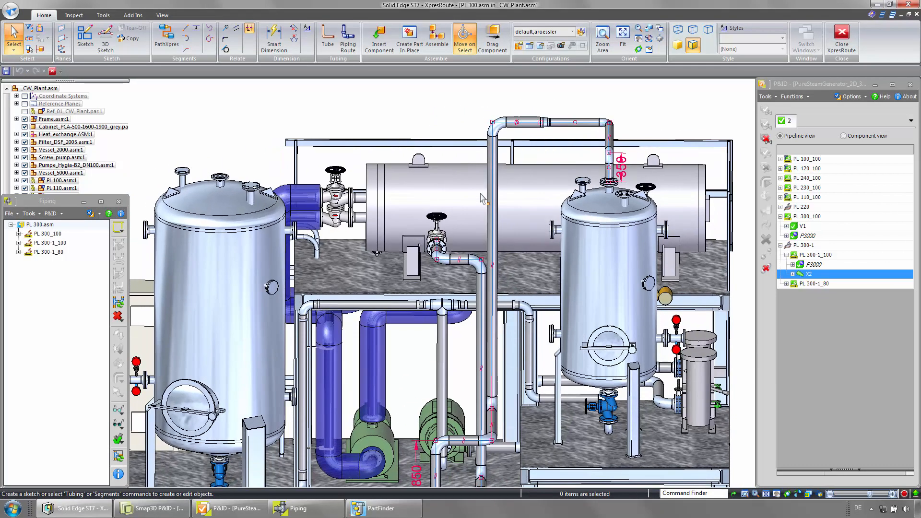
{"action": "left_click", "coordinate": [841, 39]}
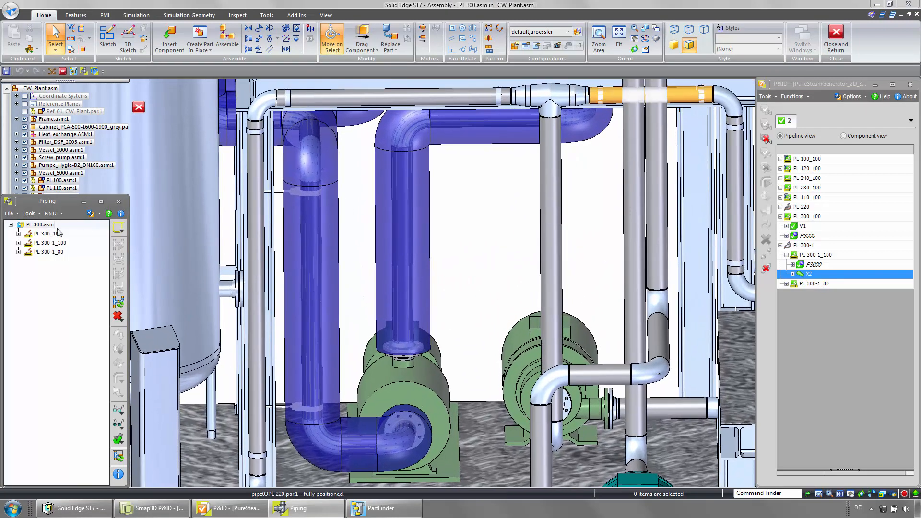
- Place a component pattern along pipeline PL 300-1_100, entering 7 in the pattern definition
{"action": "left_click", "coordinate": [38, 243]}
{"action": "right_click", "coordinate": [39, 243]}
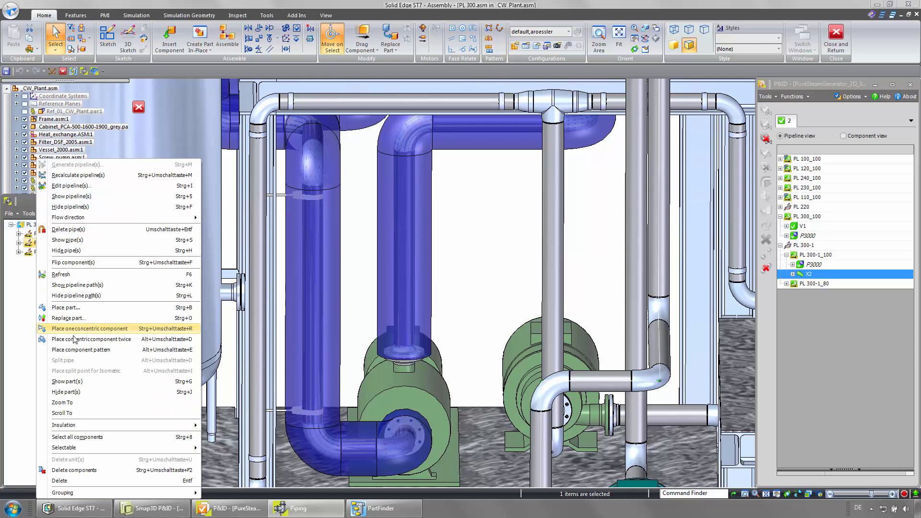
{"action": "left_click", "coordinate": [81, 349]}
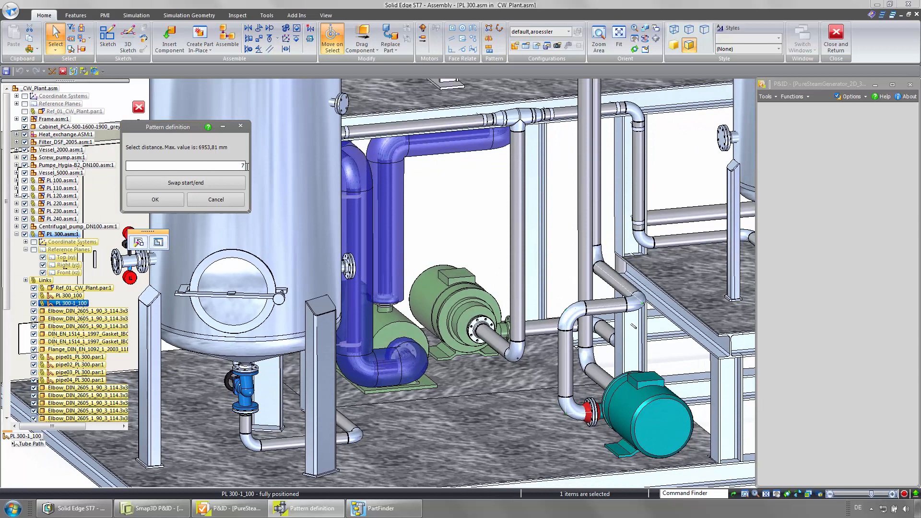
{"action": "left_click", "coordinate": [169, 200]}
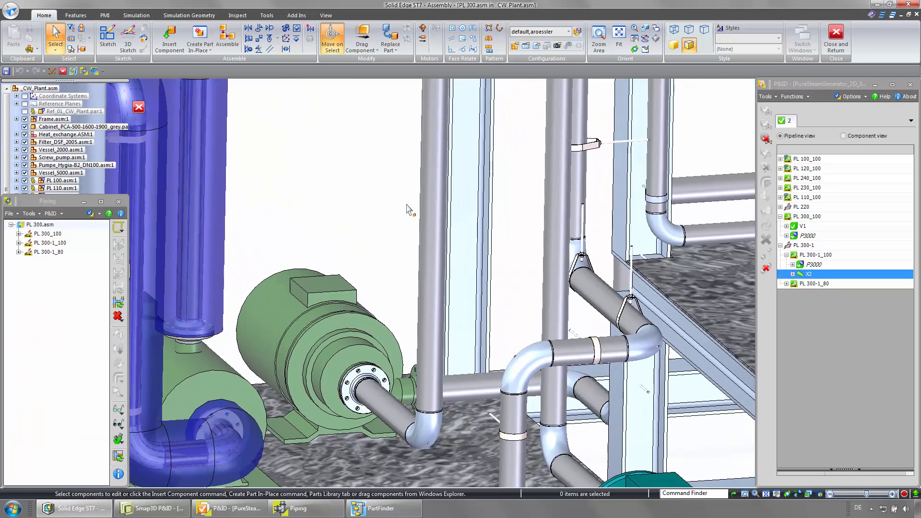
- Drag the newly placed pipe hangers to adjust their orientation on the pipe
{"action": "left_click", "coordinate": [363, 39]}
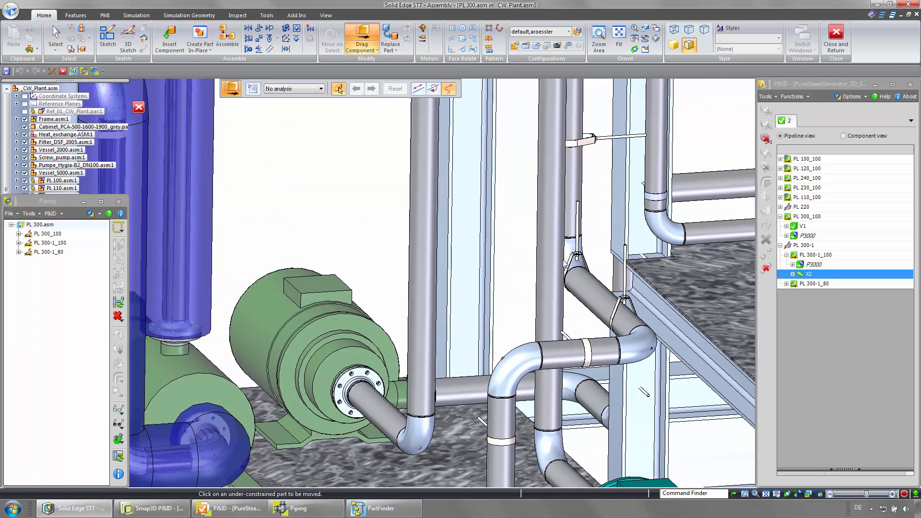
{"action": "left_click_drag", "start_coordinate": [619, 300], "coordinate": [662, 272]}
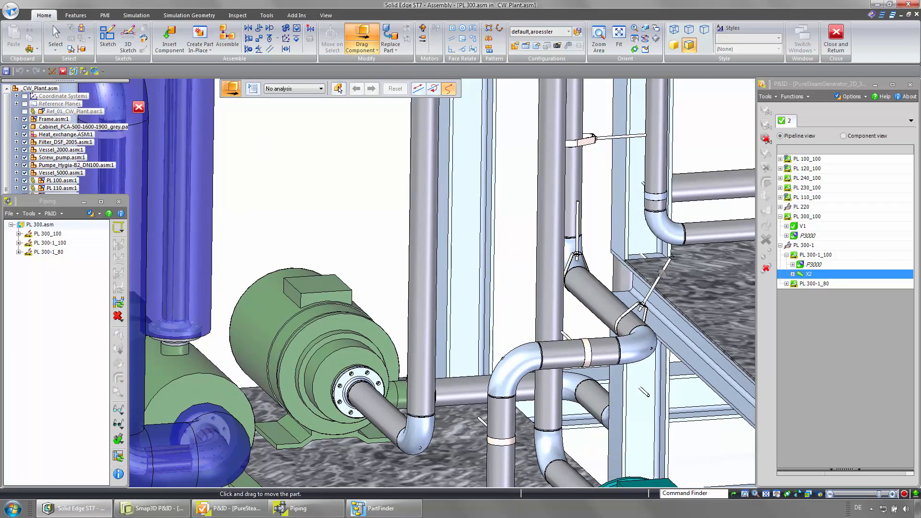
{"action": "left_click_drag", "start_coordinate": [627, 323], "coordinate": [624, 324]}
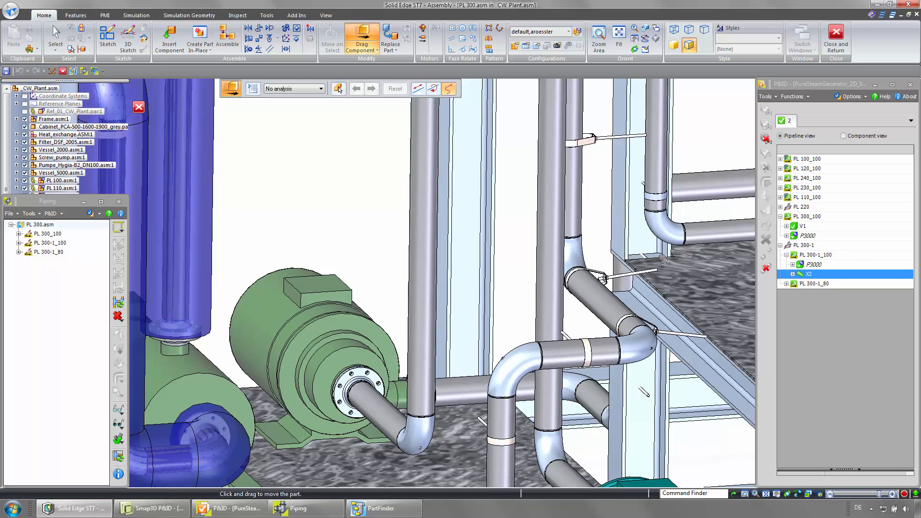
{"action": "left_click_drag", "start_coordinate": [617, 274], "coordinate": [610, 266]}
{"action": "key", "text": "Escape"}
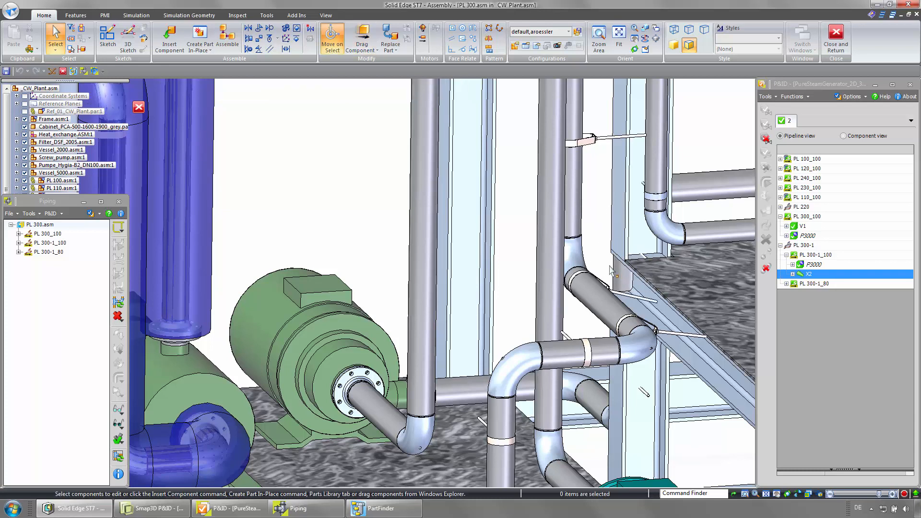
- Close the piping environment and open the PL 300.asm subassembly in its own window
{"action": "left_click", "coordinate": [835, 36]}
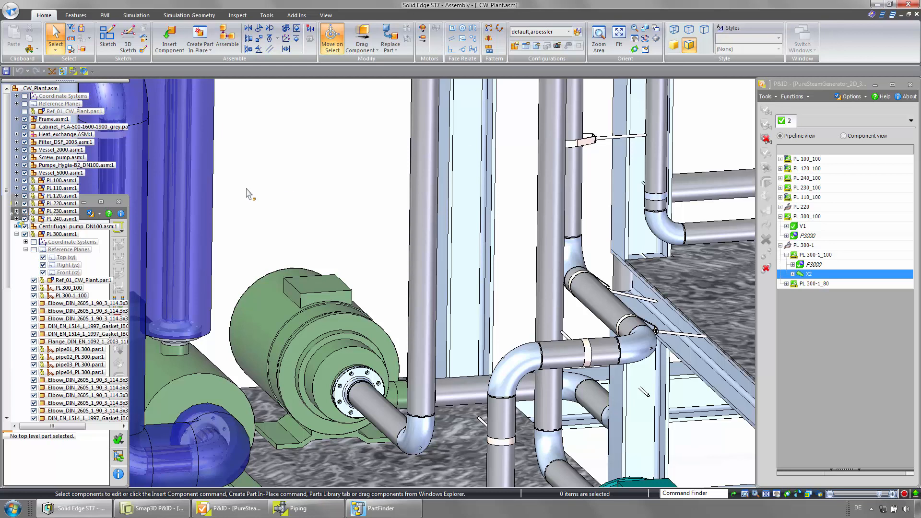
{"action": "right_click", "coordinate": [57, 234]}
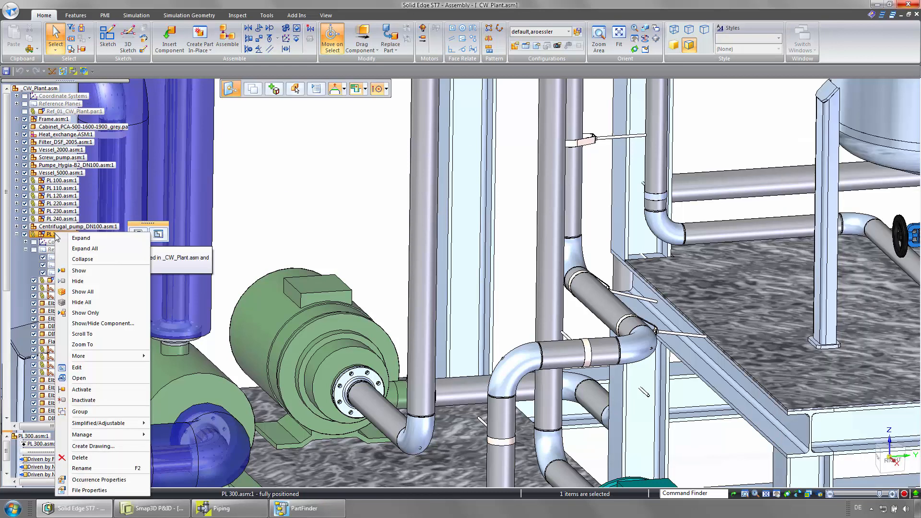
{"action": "left_click", "coordinate": [89, 378]}
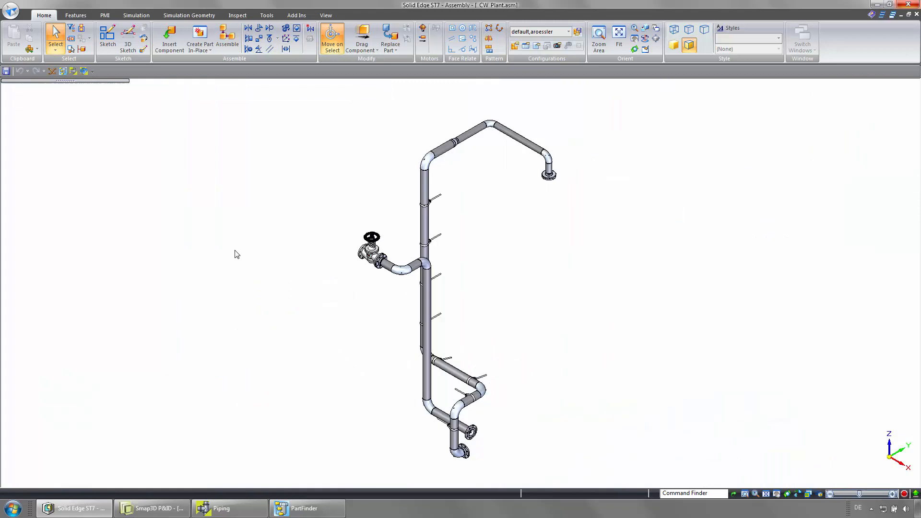
- Generate isometric drawings for PL 300.asm with Smap3D Isometric and open the PL 300-1_100 cut-list DXF
{"action": "left_click", "coordinate": [84, 71]}
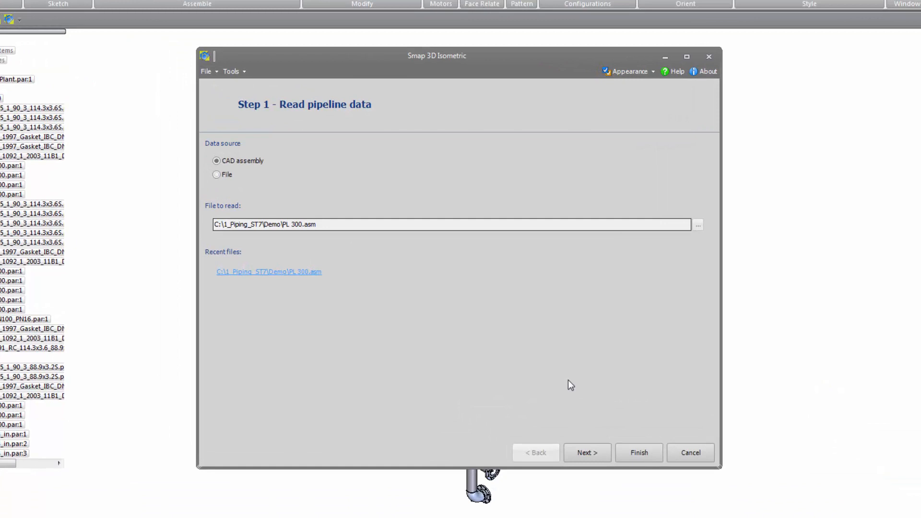
{"action": "left_click", "coordinate": [638, 454]}
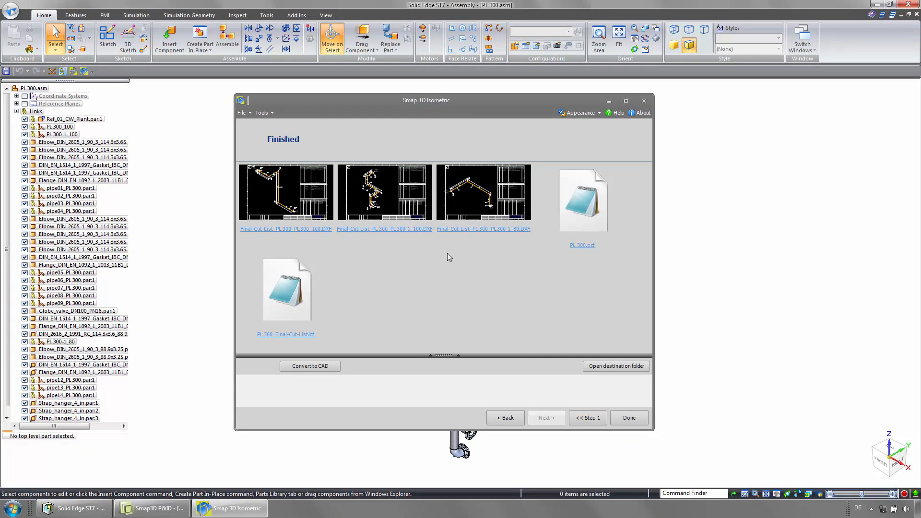
{"action": "left_click", "coordinate": [404, 210]}
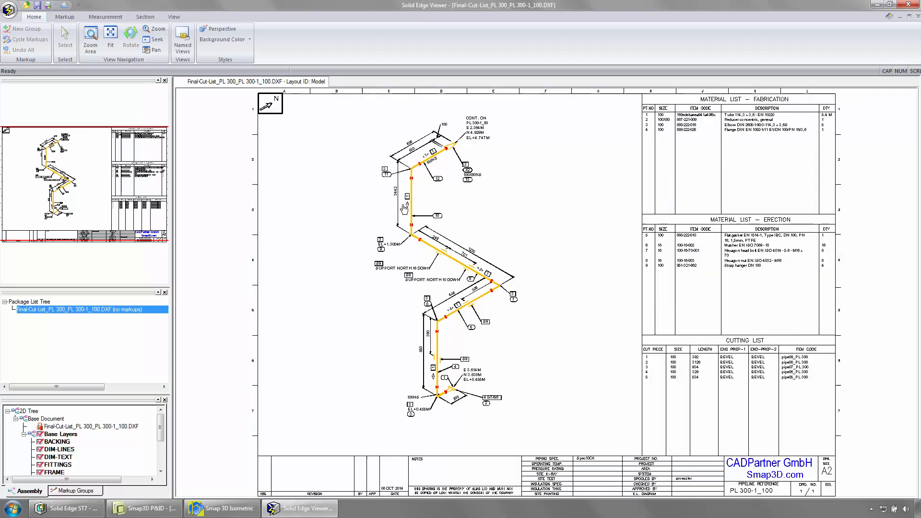